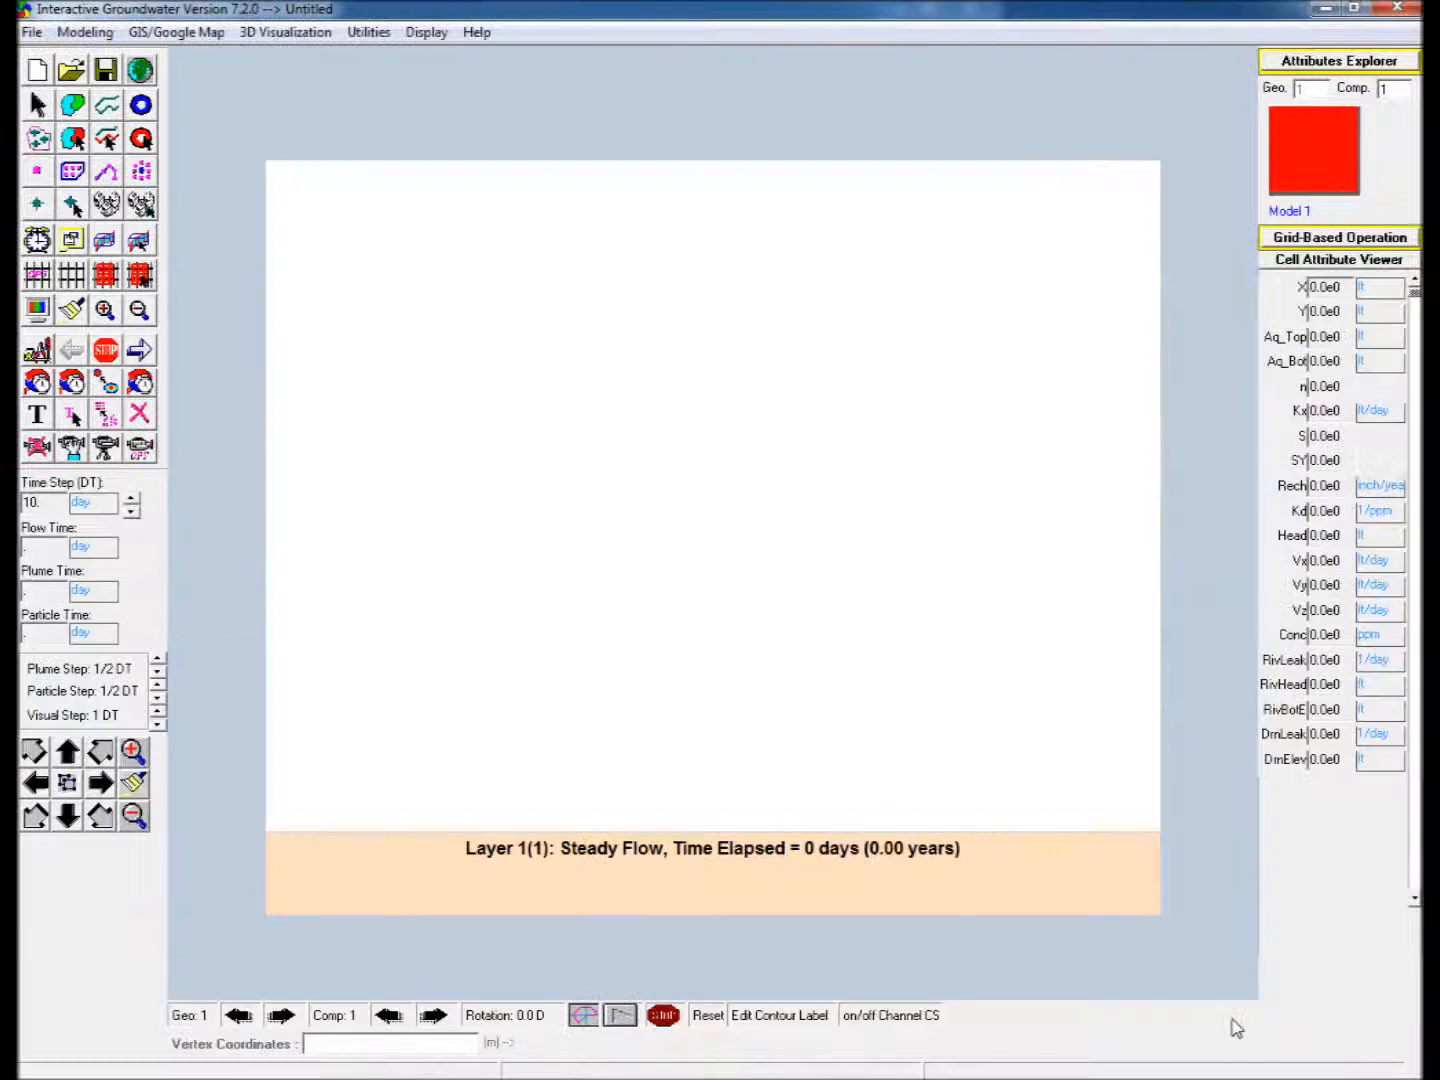
Open the GIS/Google map interface and frame the terrain map on the Kalamazoo and Battle Creek area in Michigan.
{"action": "left_click", "coordinate": [182, 32]}
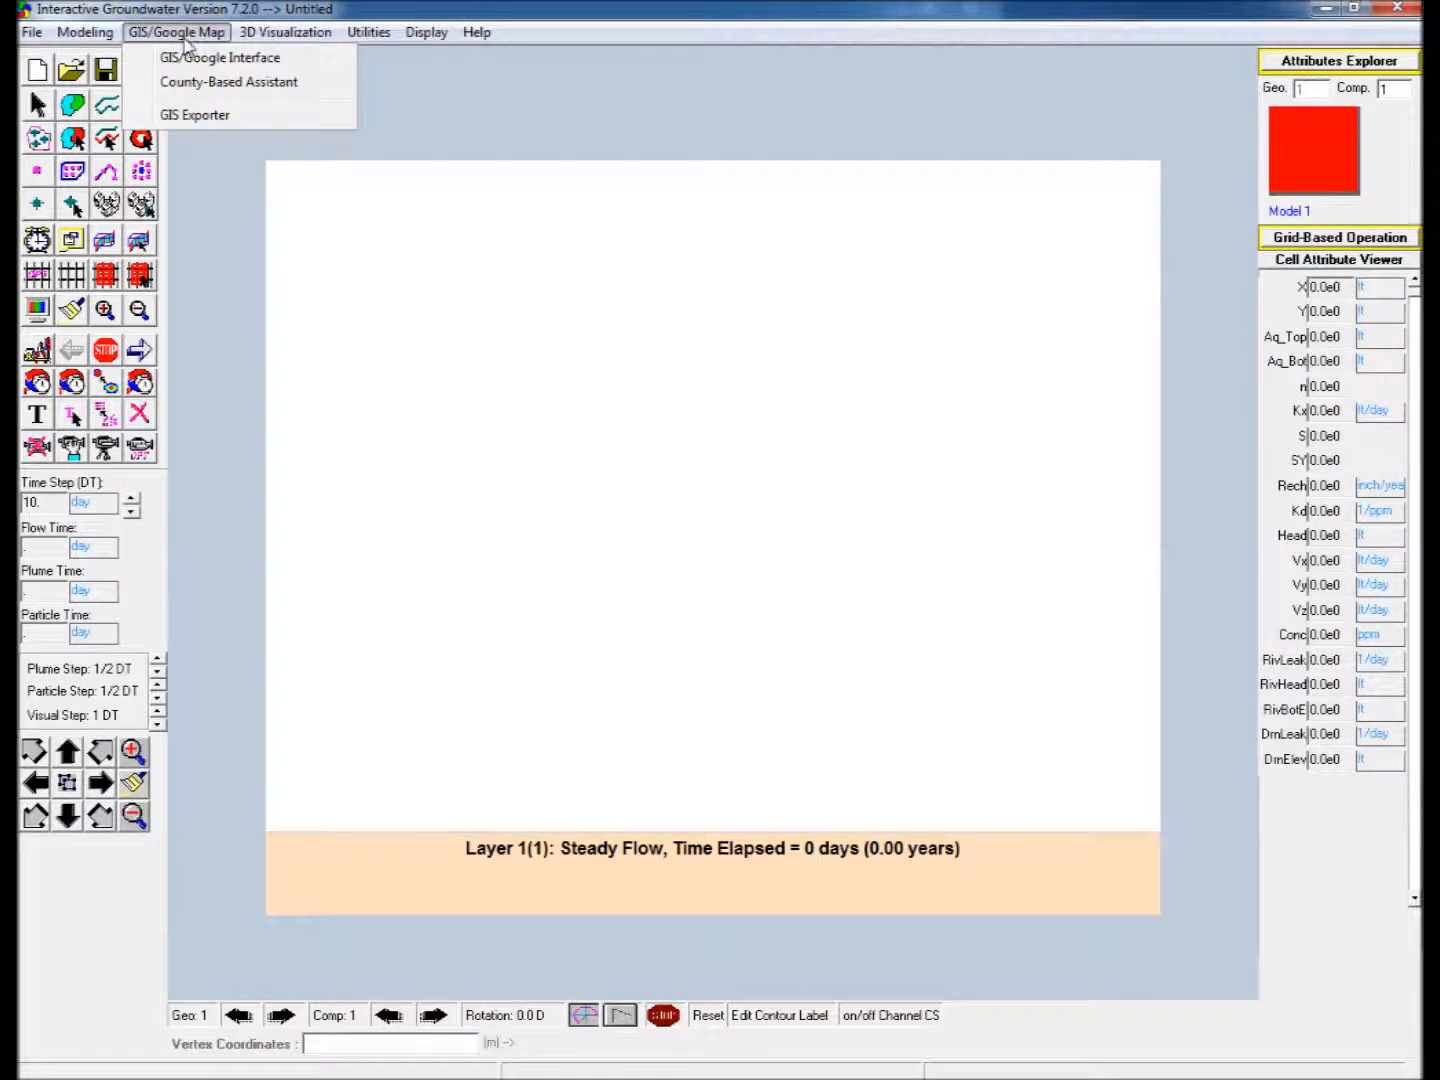
{"action": "left_click", "coordinate": [186, 58]}
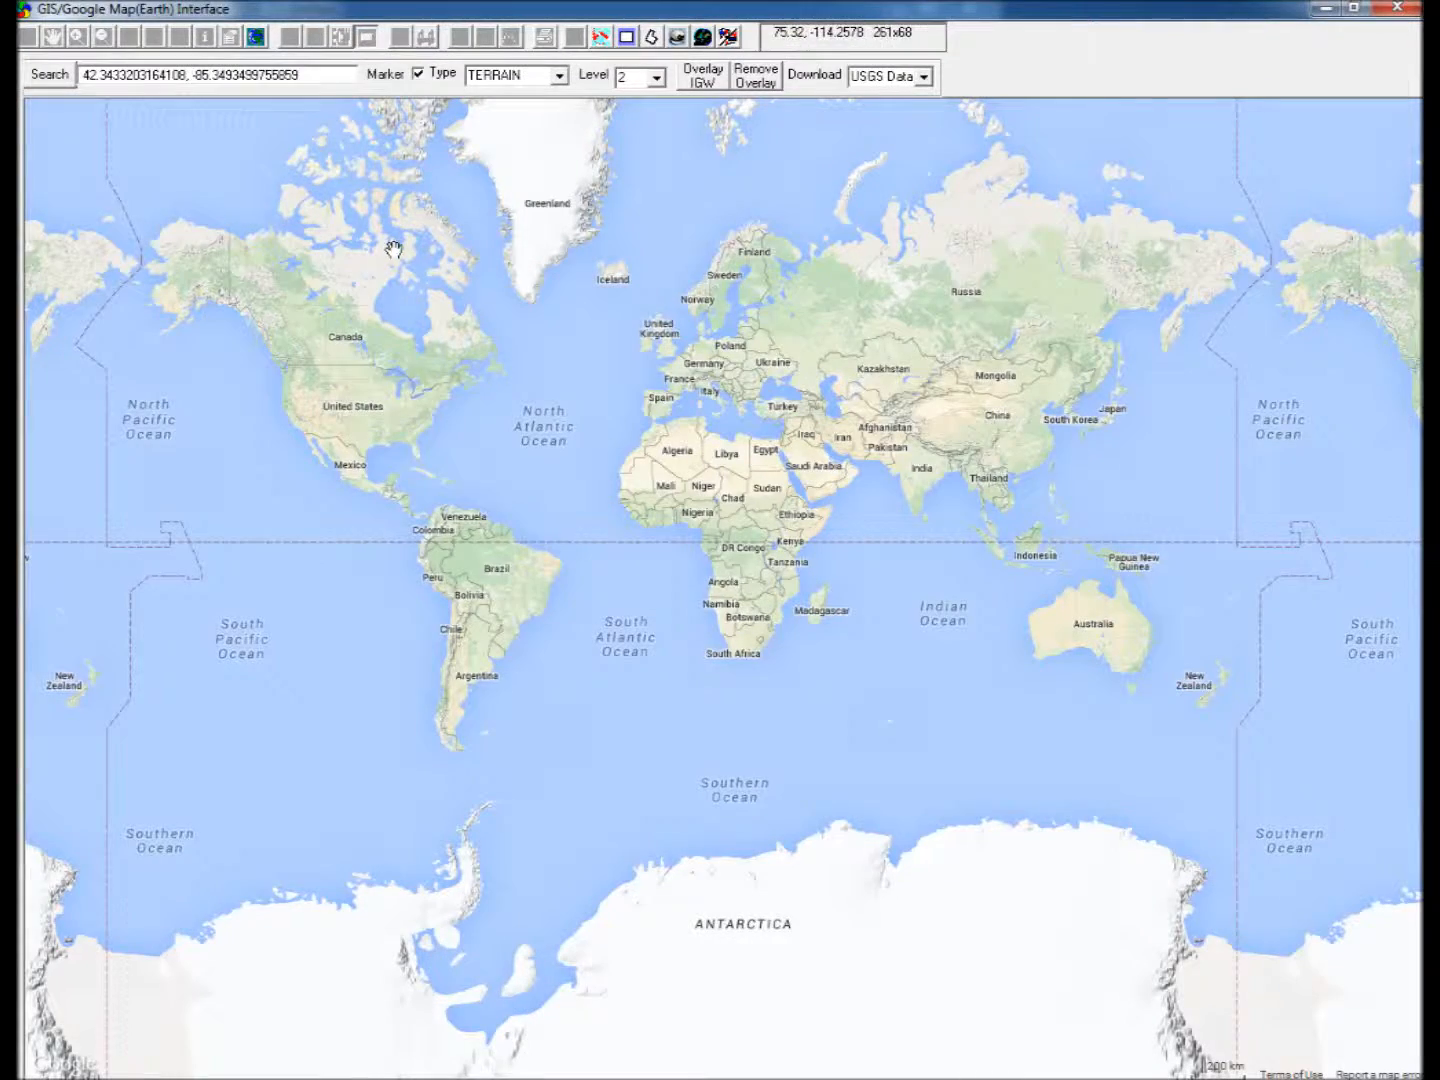
{"action": "double_click", "coordinate": [408, 386]}
{"action": "left_click_drag", "start_coordinate": [409, 391], "coordinate": [604, 409]}
{"action": "double_click", "coordinate": [602, 408]}
{"action": "double_click", "coordinate": [602, 408]}
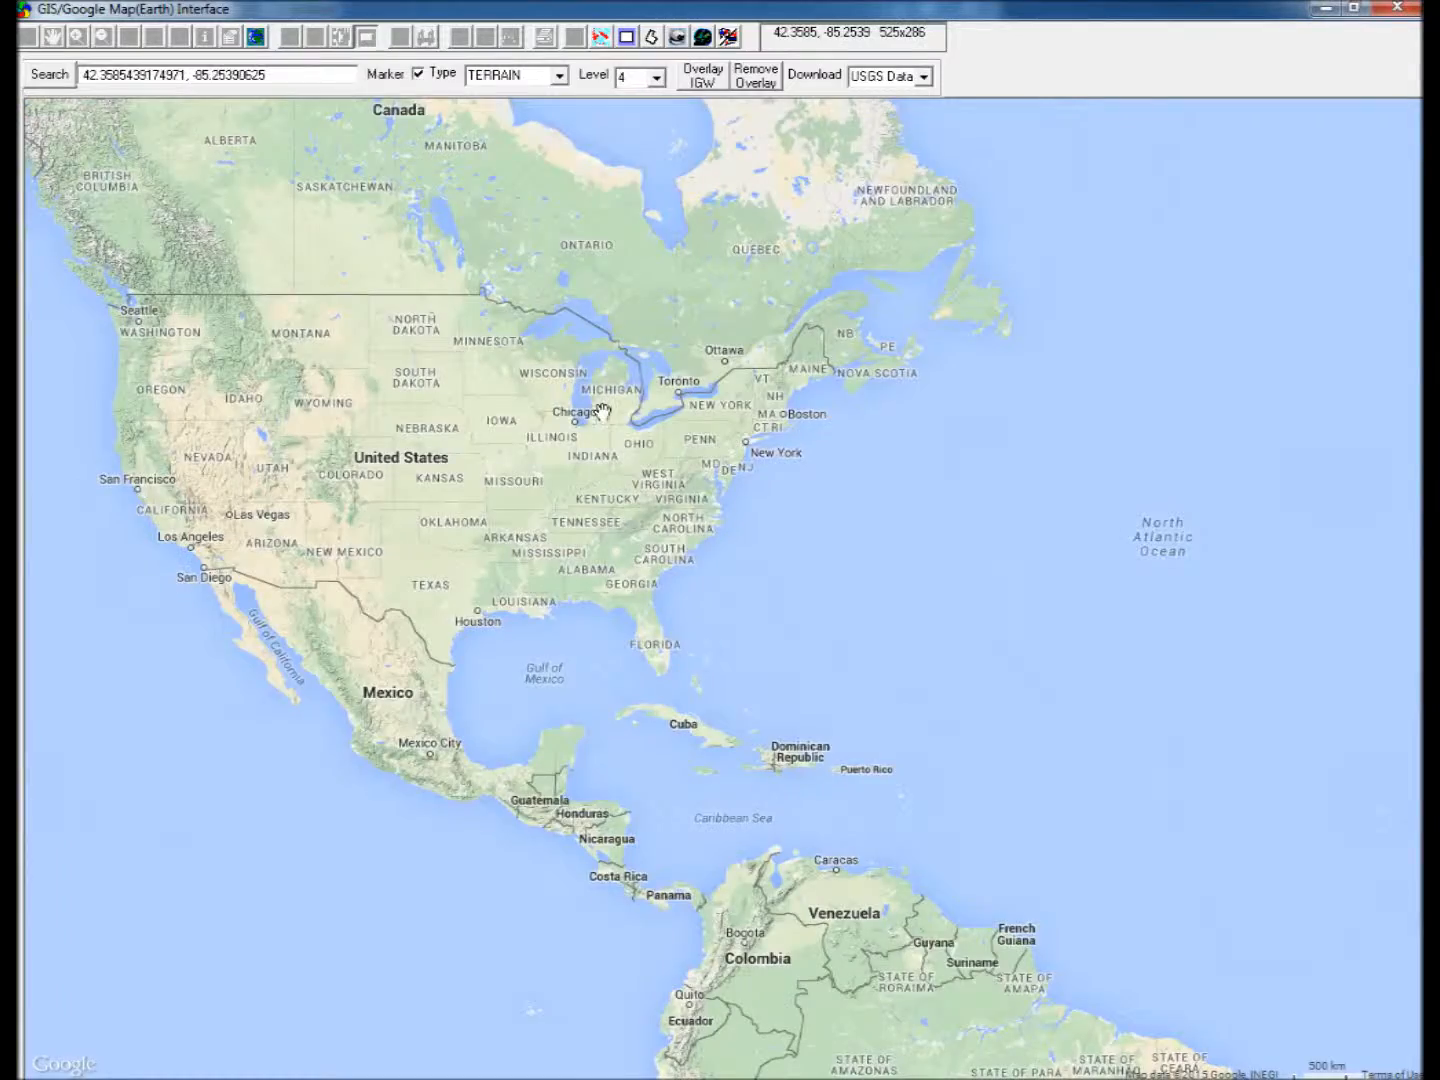
{"action": "double_click", "coordinate": [604, 410]}
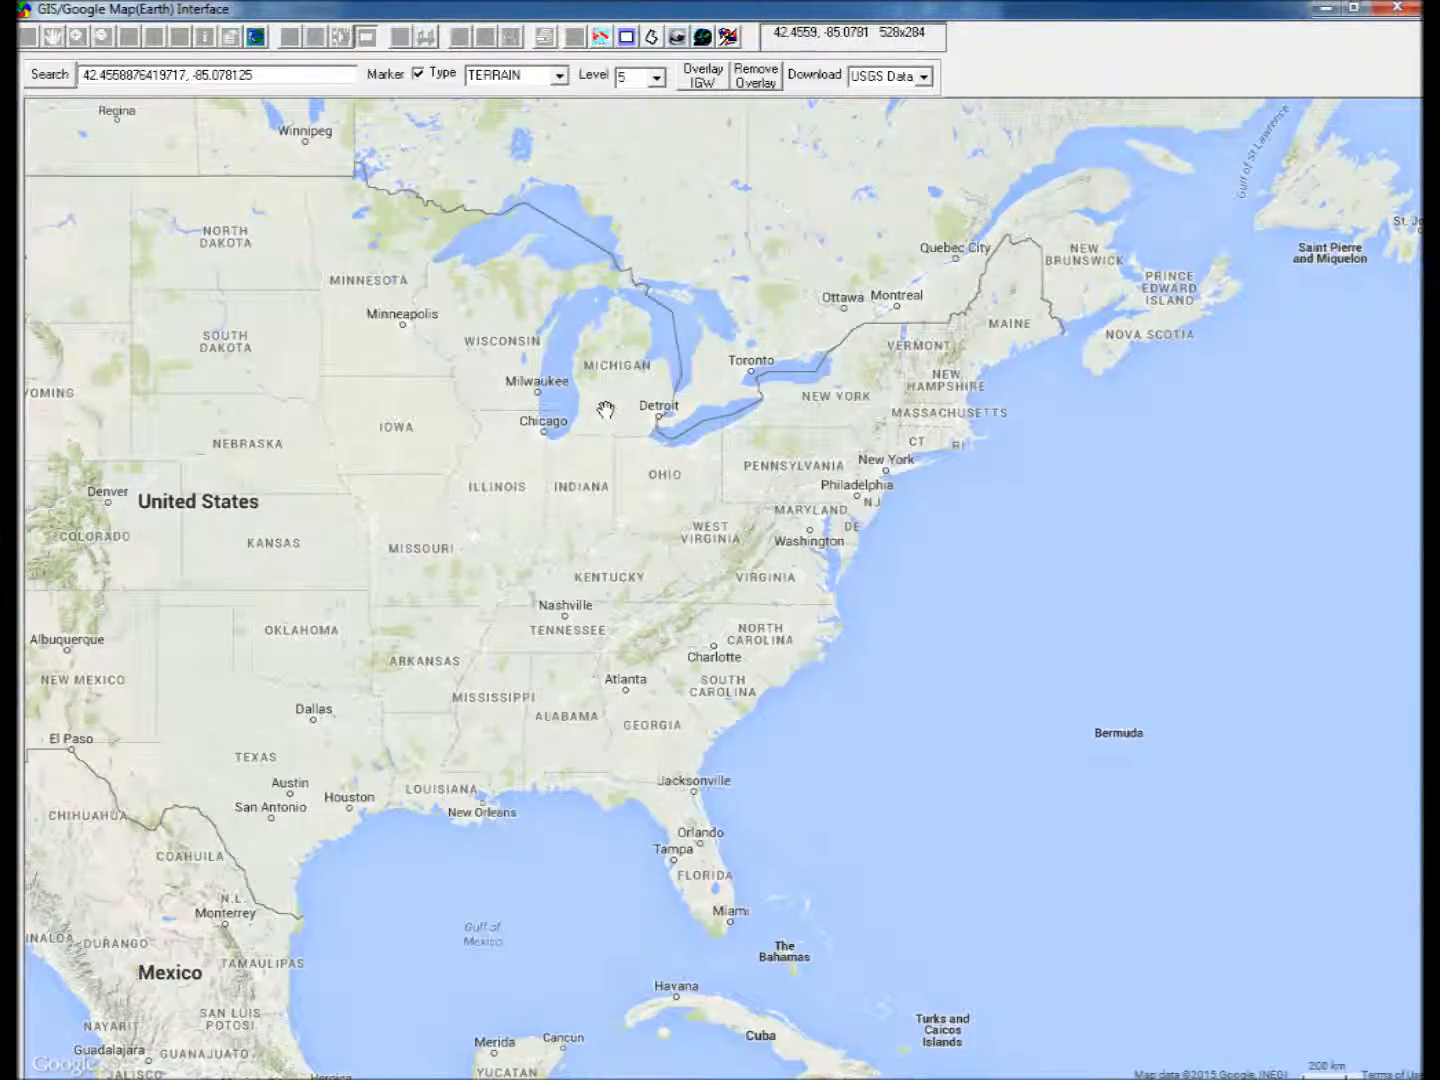
{"action": "double_click", "coordinate": [599, 412]}
{"action": "double_click", "coordinate": [598, 412]}
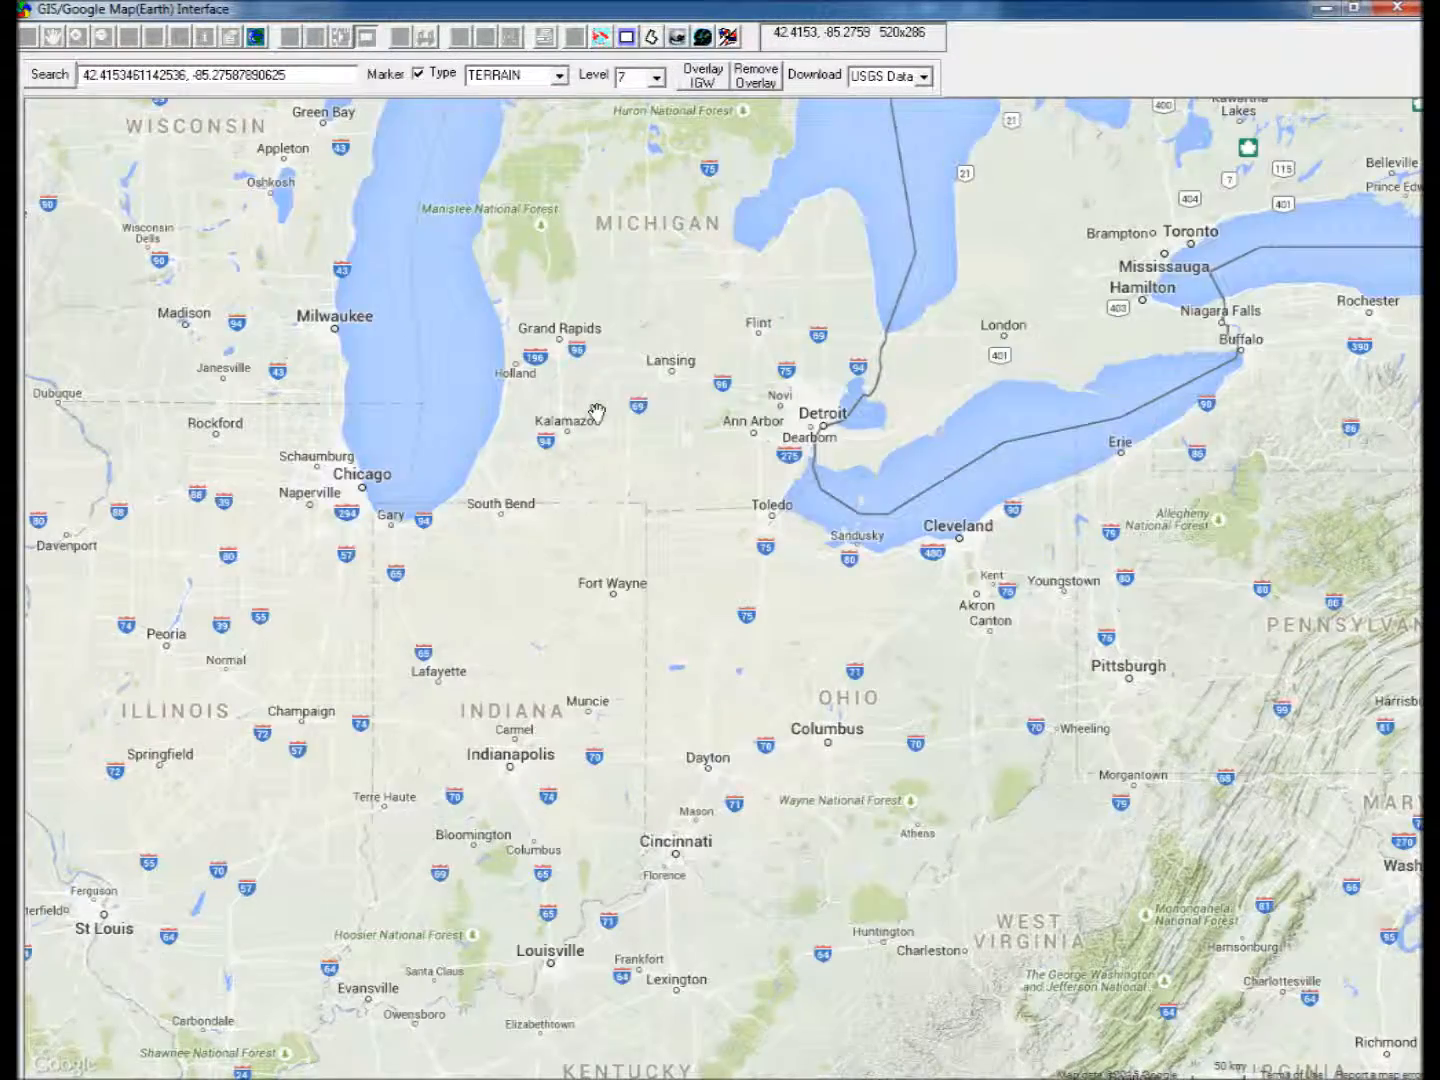
{"action": "left_click_drag", "start_coordinate": [579, 472], "coordinate": [745, 551]}
{"action": "double_click", "coordinate": [680, 482]}
{"action": "double_click", "coordinate": [745, 550]}
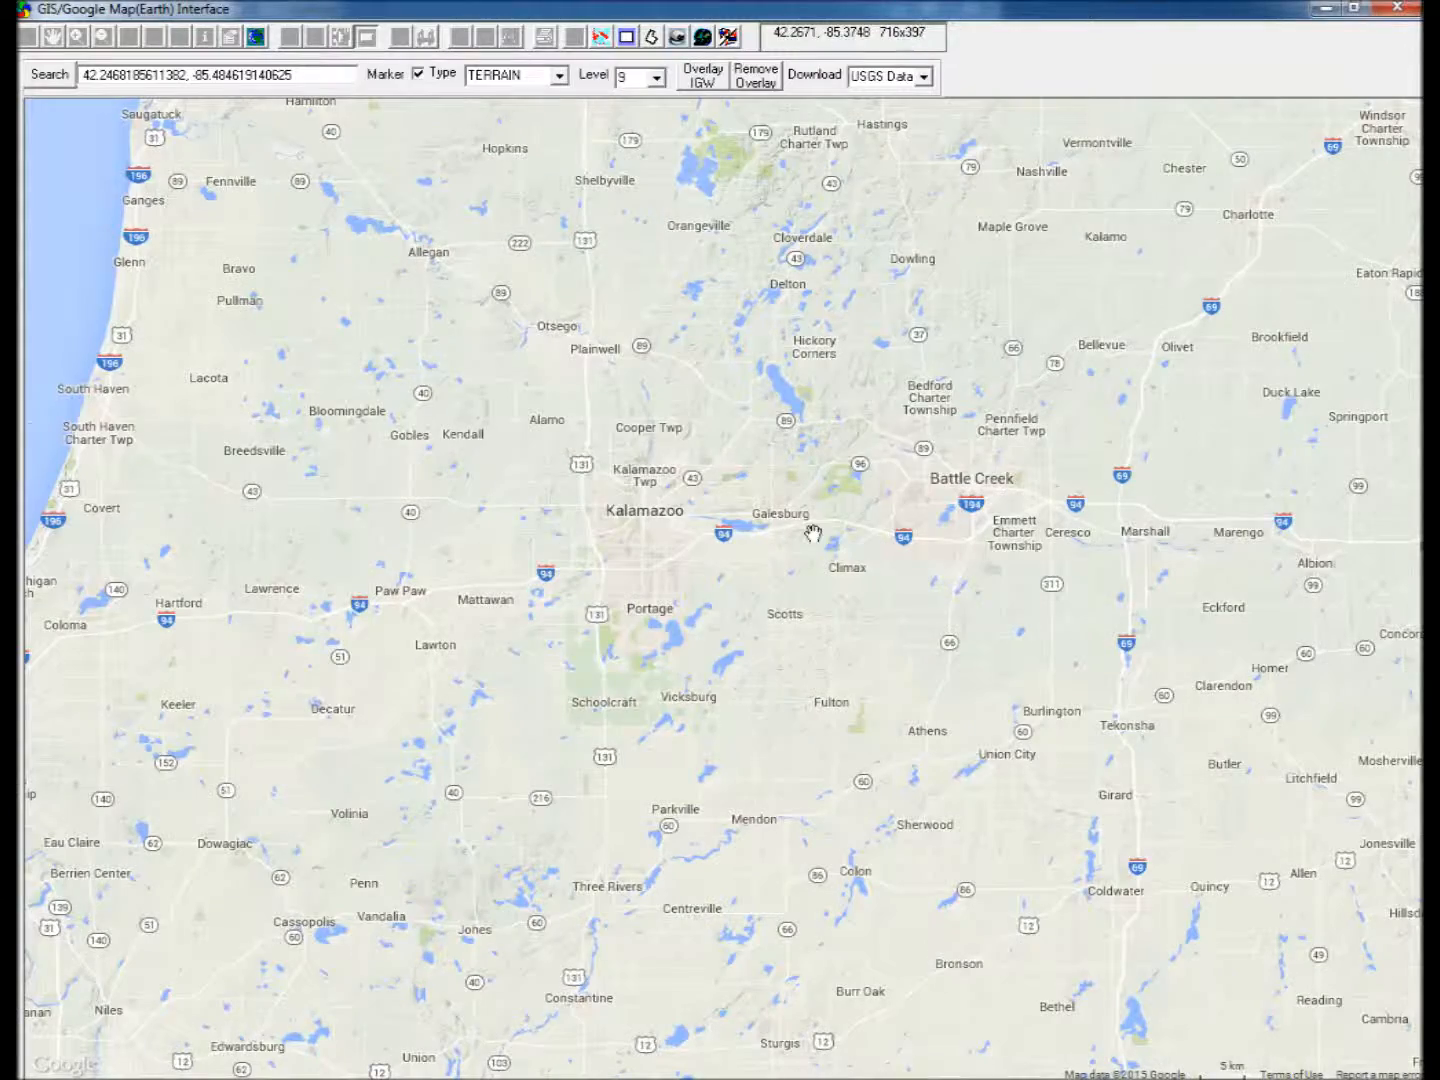
{"action": "left_click_drag", "start_coordinate": [820, 506], "coordinate": [736, 518]}
{"action": "double_click", "coordinate": [736, 517]}
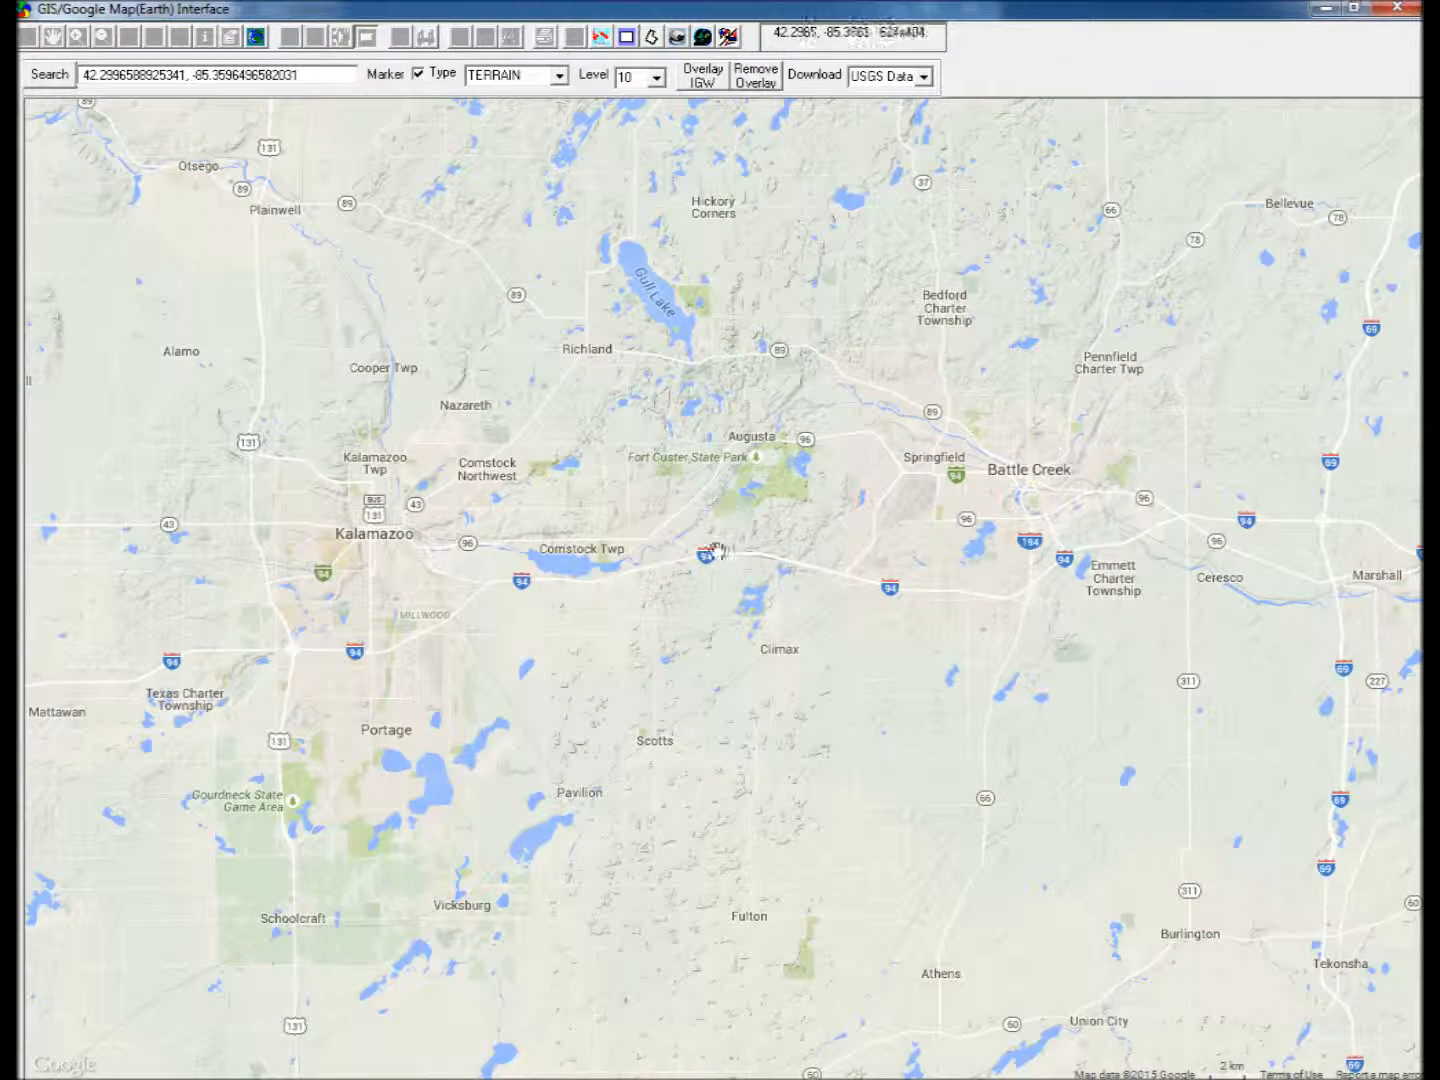
{"action": "left_click_drag", "start_coordinate": [697, 526], "coordinate": [698, 523]}
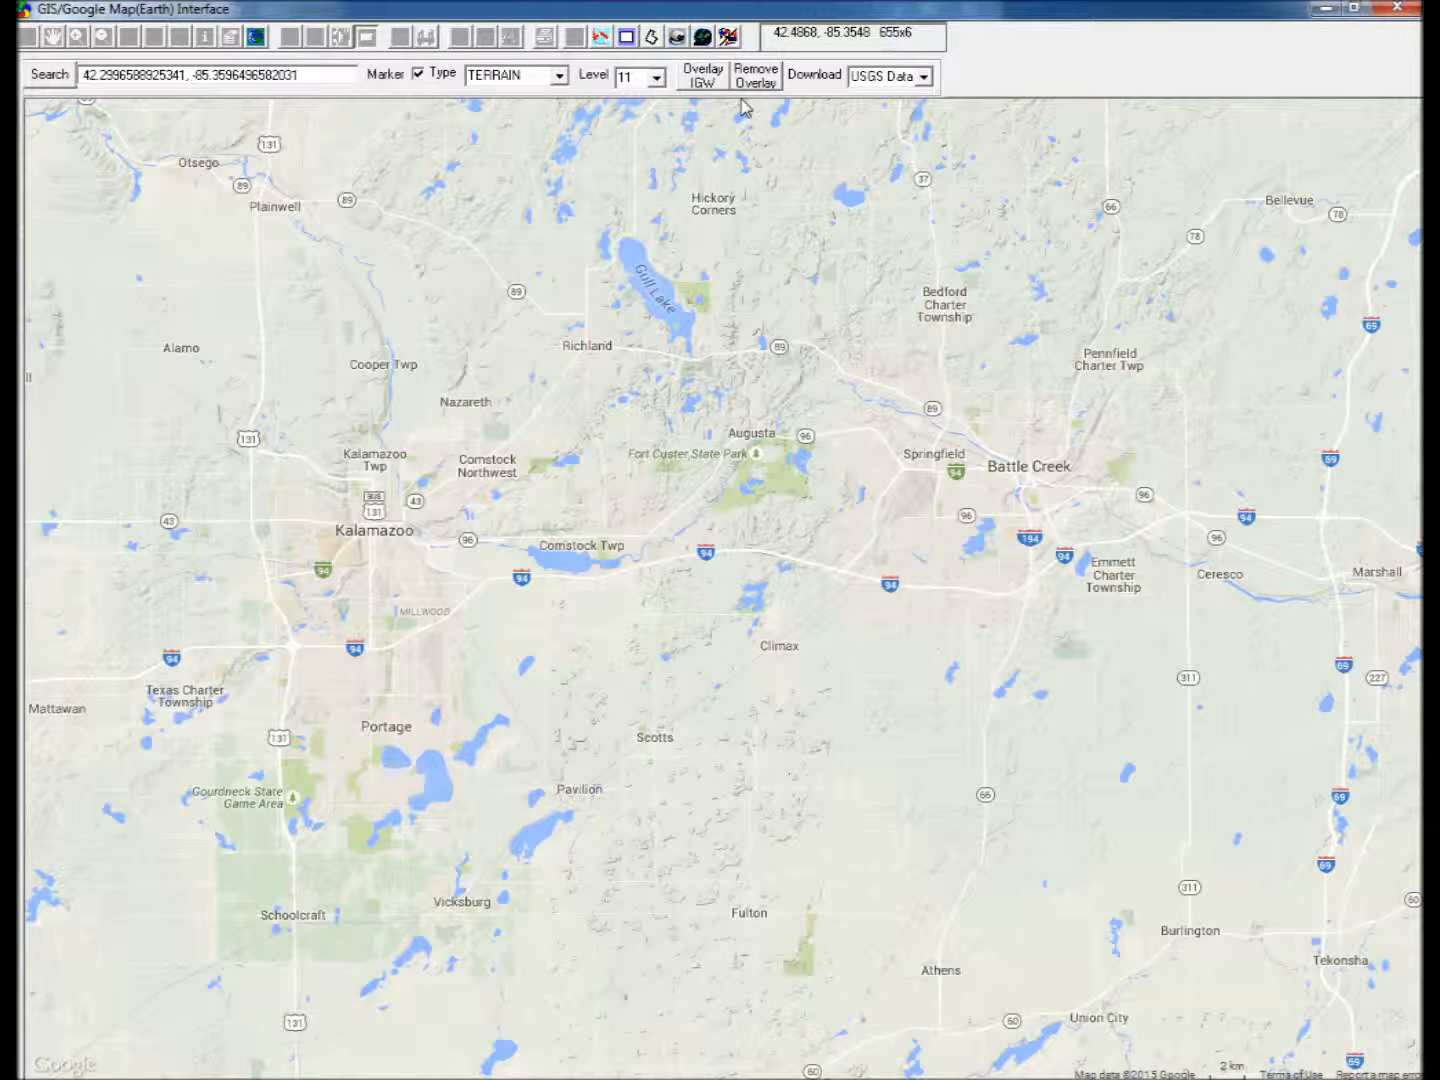
Convert the framed map view into an IGW basemap, accepting the recommended NAD 1983 NSRS2007 Michigan GeoRef (Meters) projection.
{"action": "left_click", "coordinate": [679, 40]}
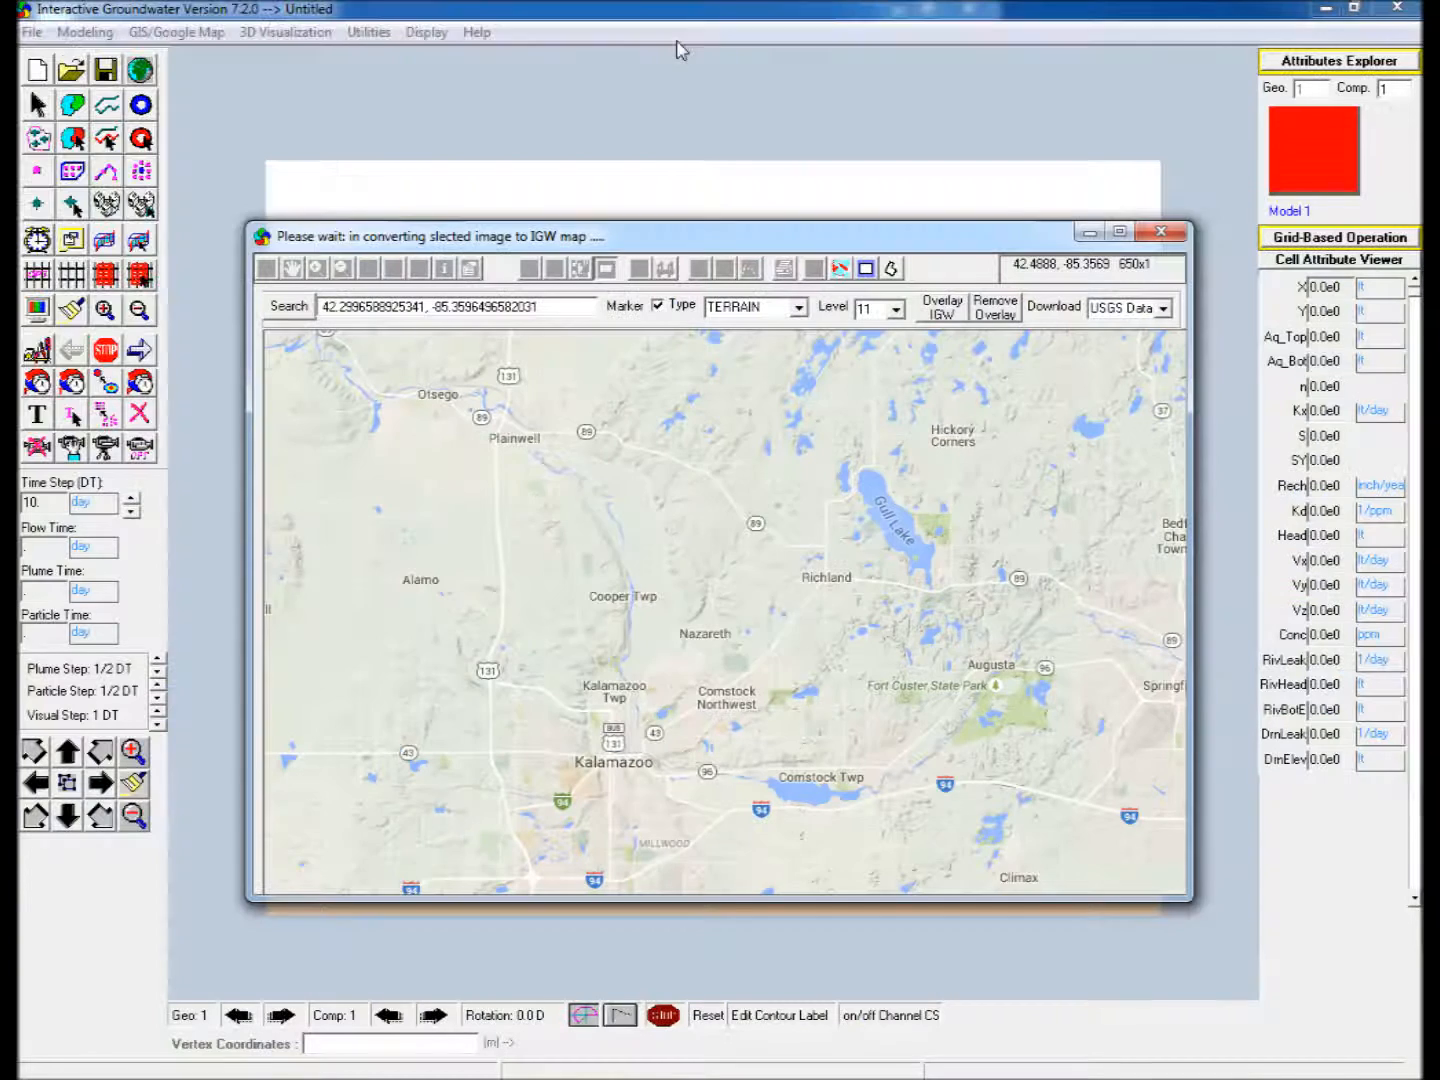
{"action": "left_click", "coordinate": [821, 627]}
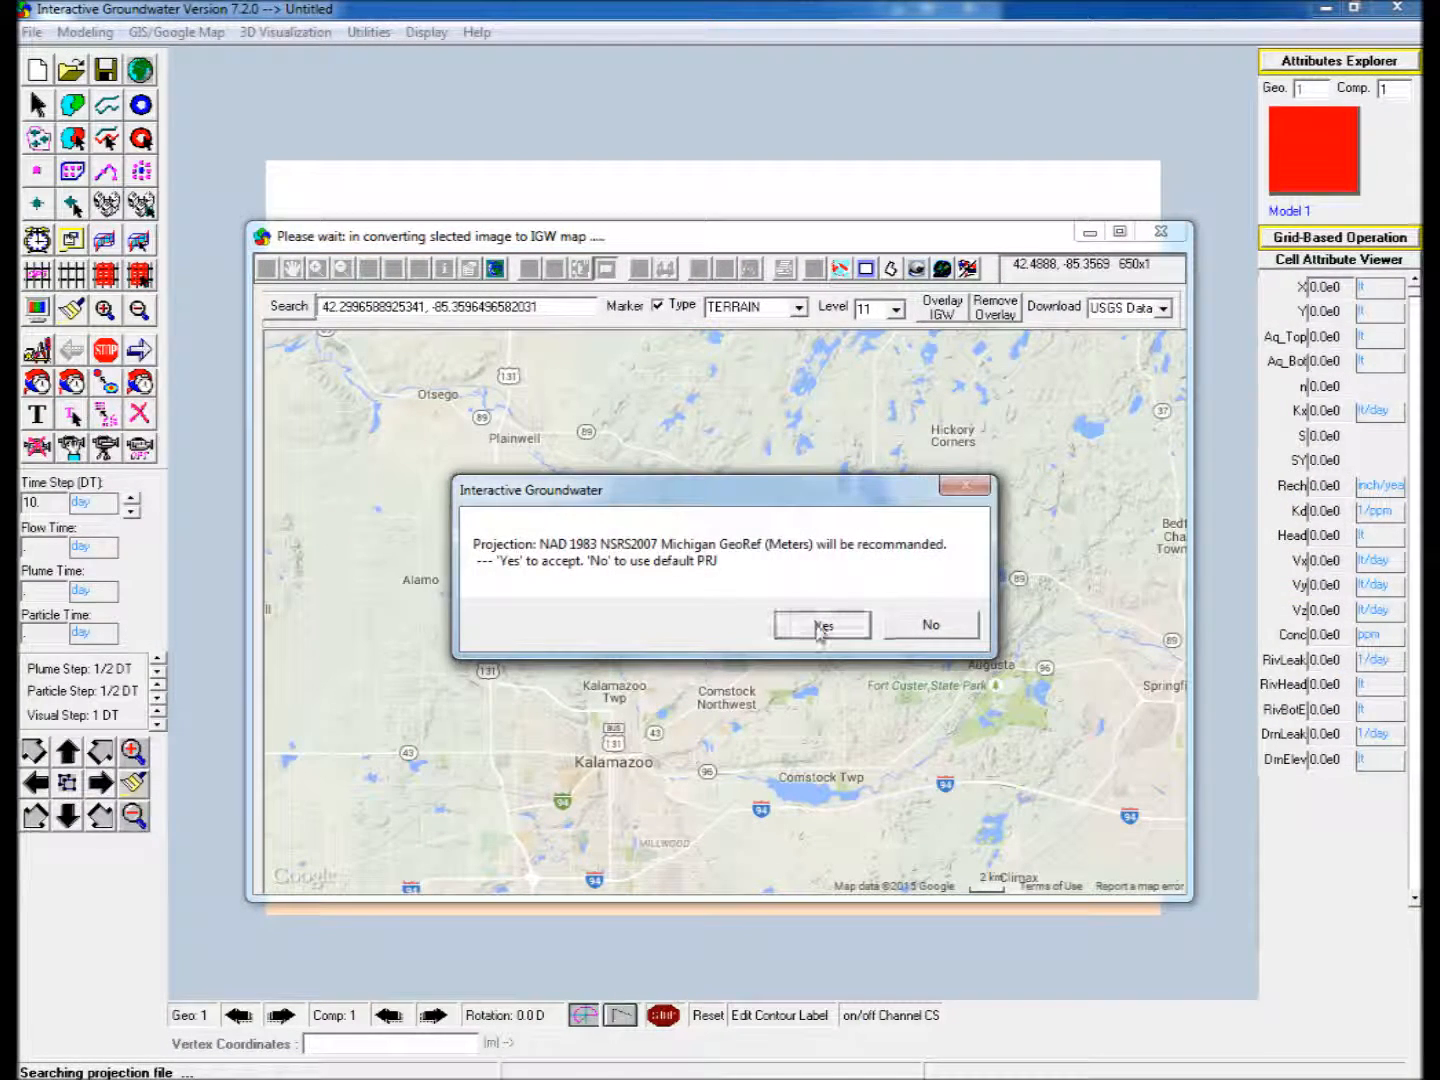
{"action": "left_click", "coordinate": [833, 620]}
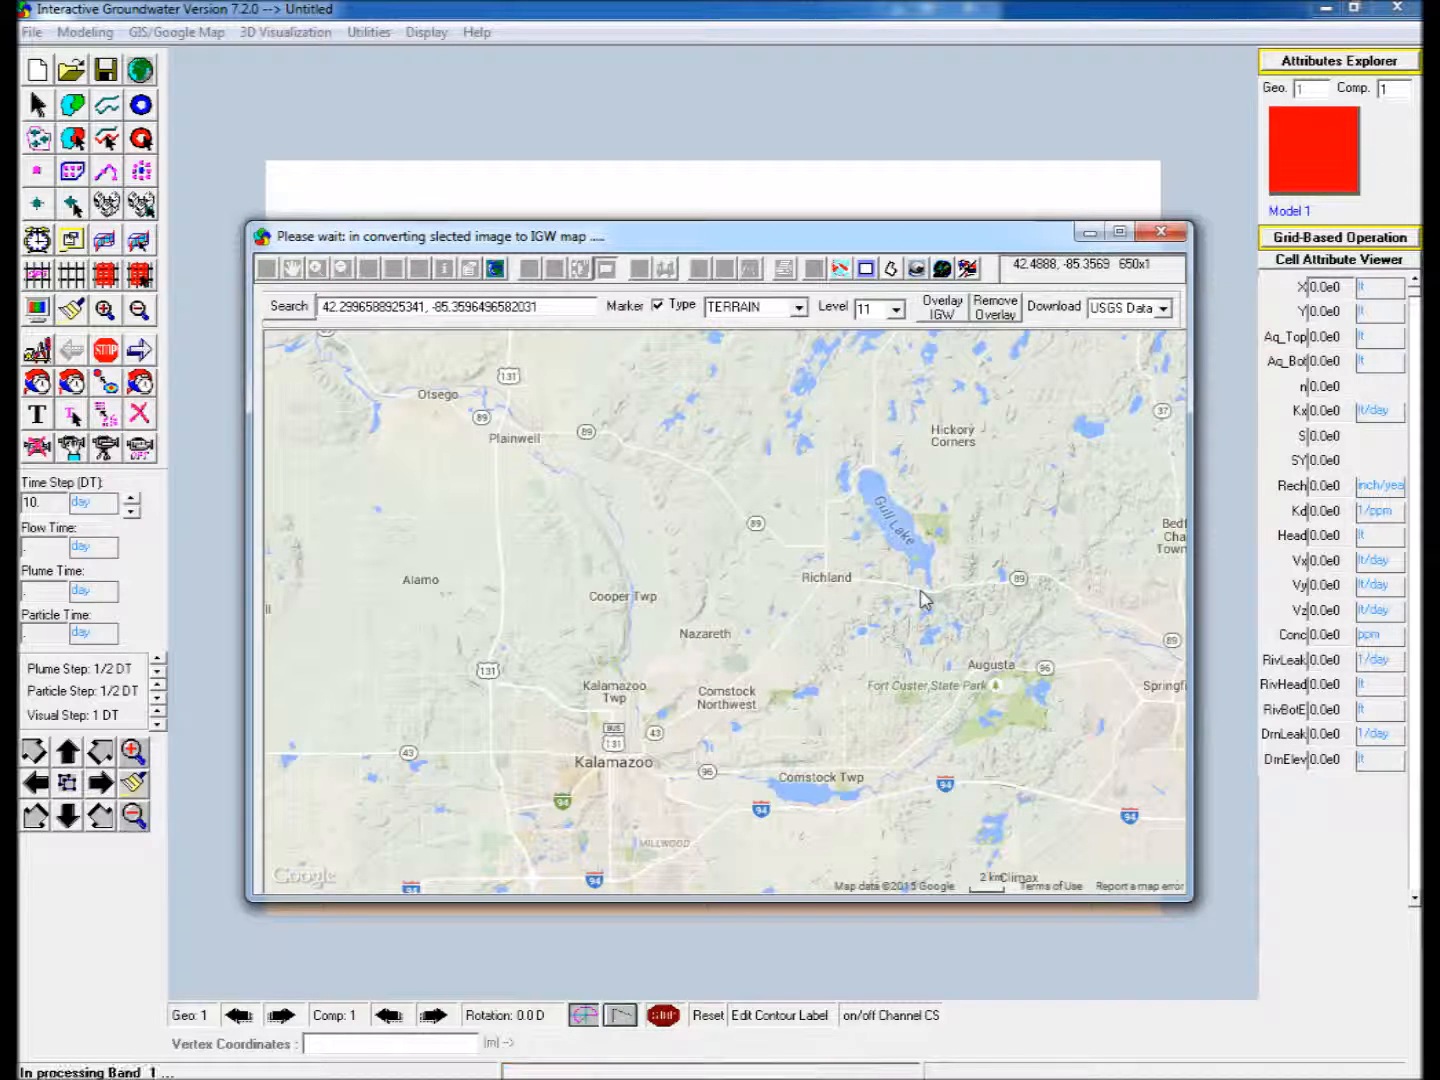
{"action": "left_click", "coordinate": [1120, 231]}
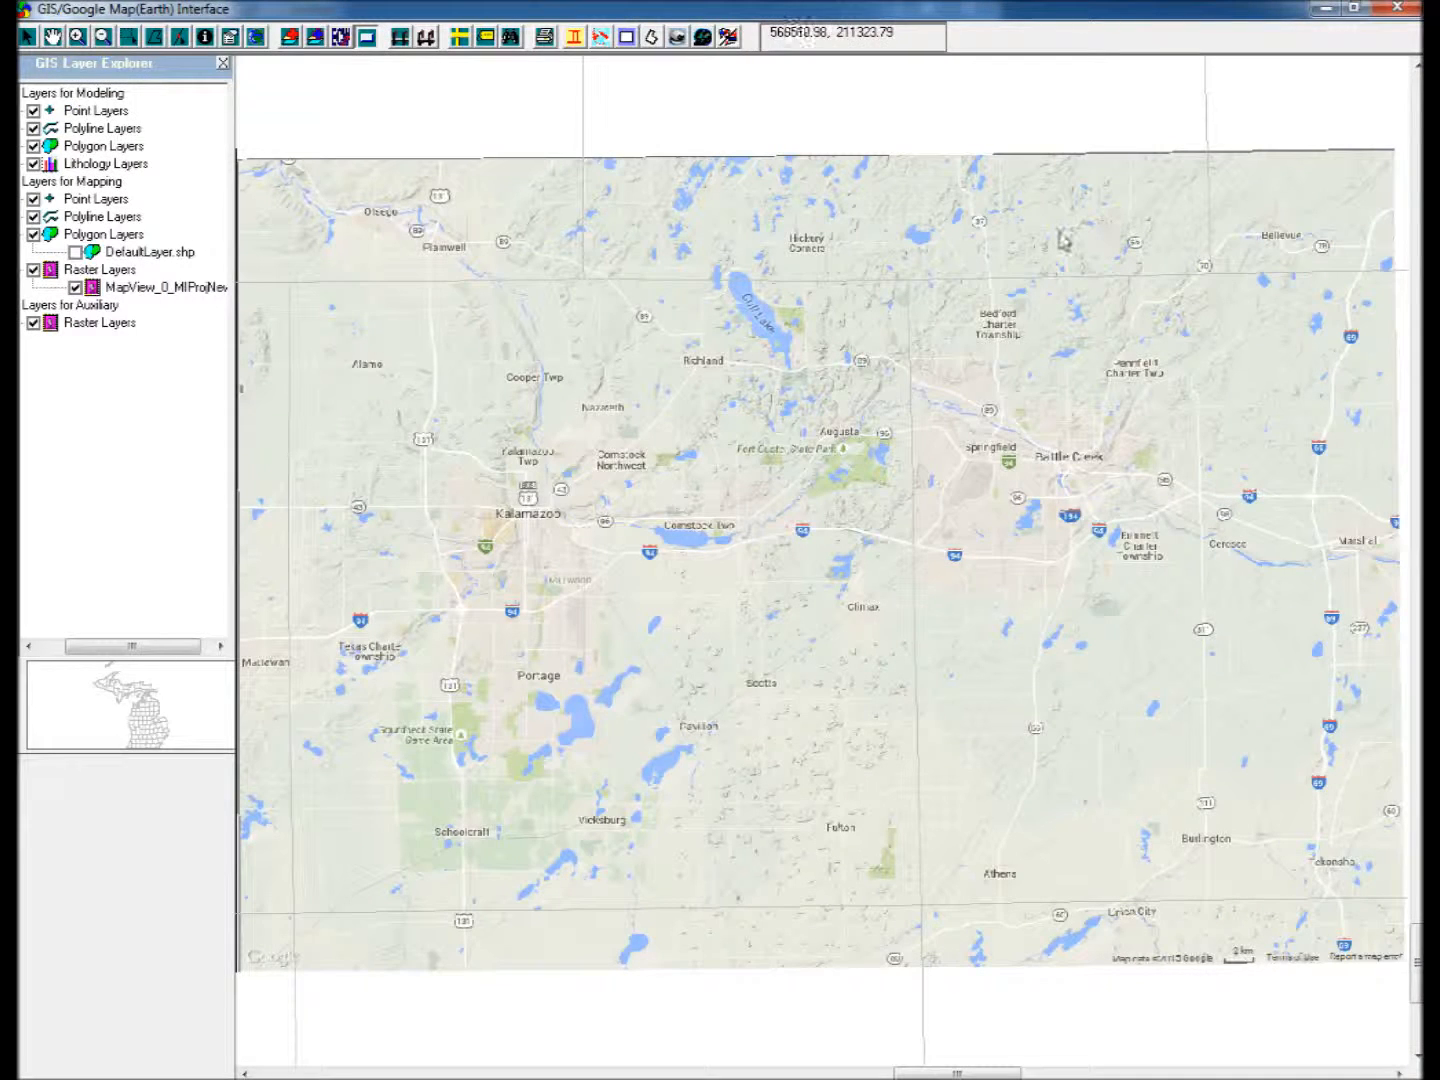
Outline a rectangular model area enclosing Kalamazoo, Gull Lake and Battle Creek, and generate the preliminary data-enabled model for it.
{"action": "left_click", "coordinate": [626, 44]}
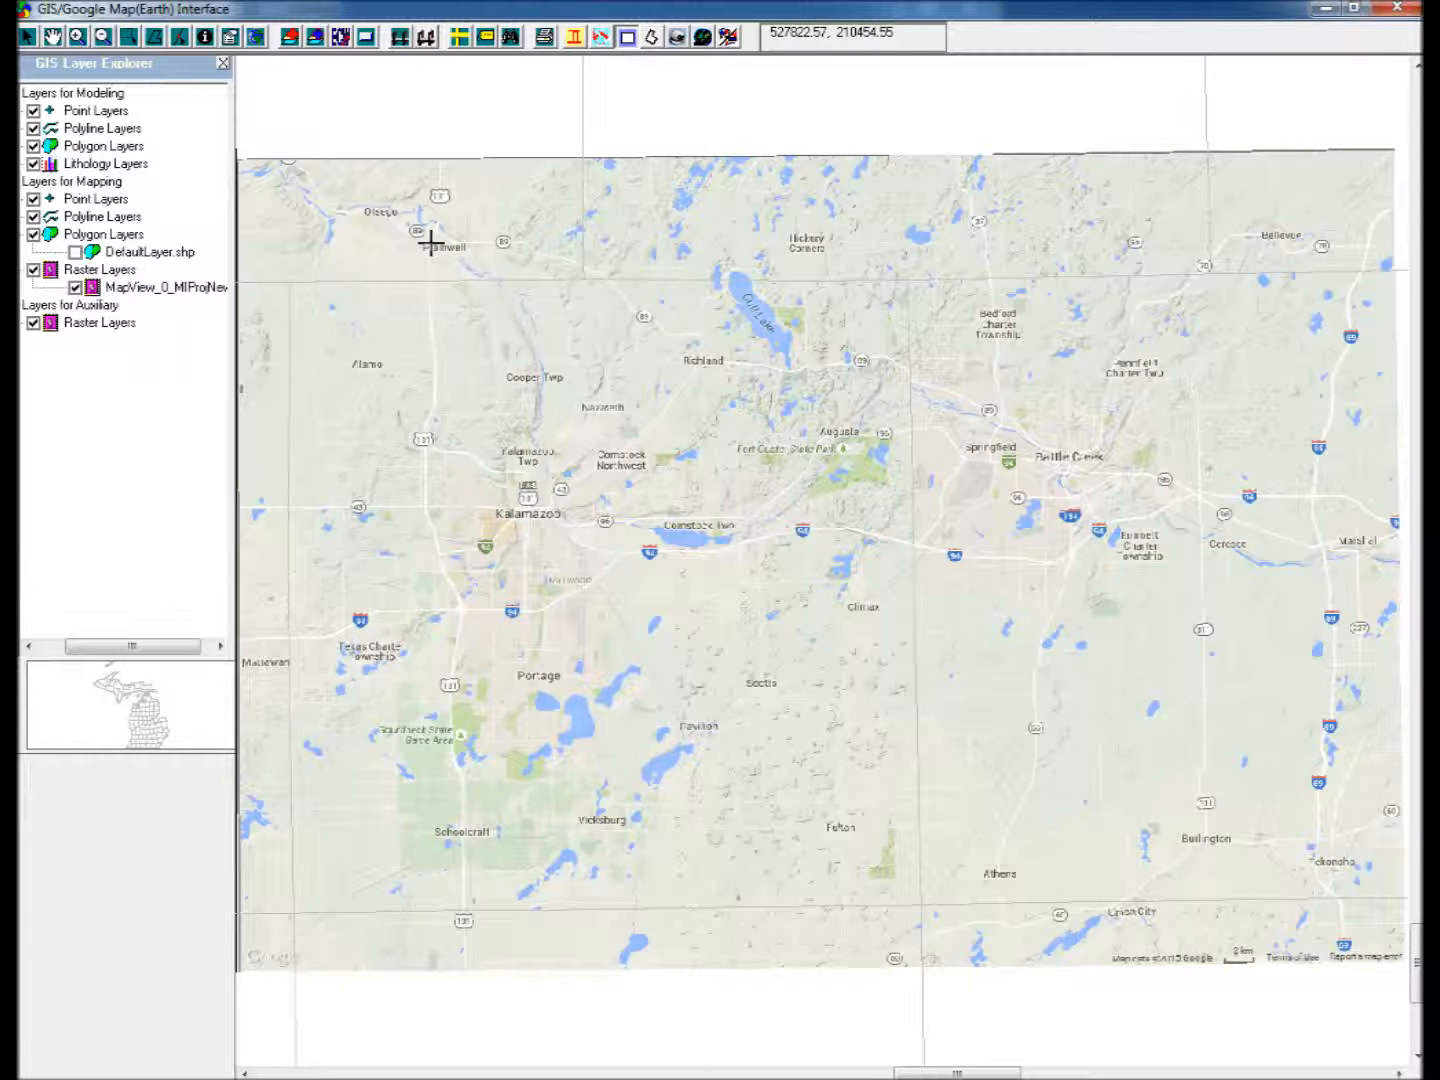
{"action": "left_click_drag", "start_coordinate": [430, 243], "coordinate": [1204, 655]}
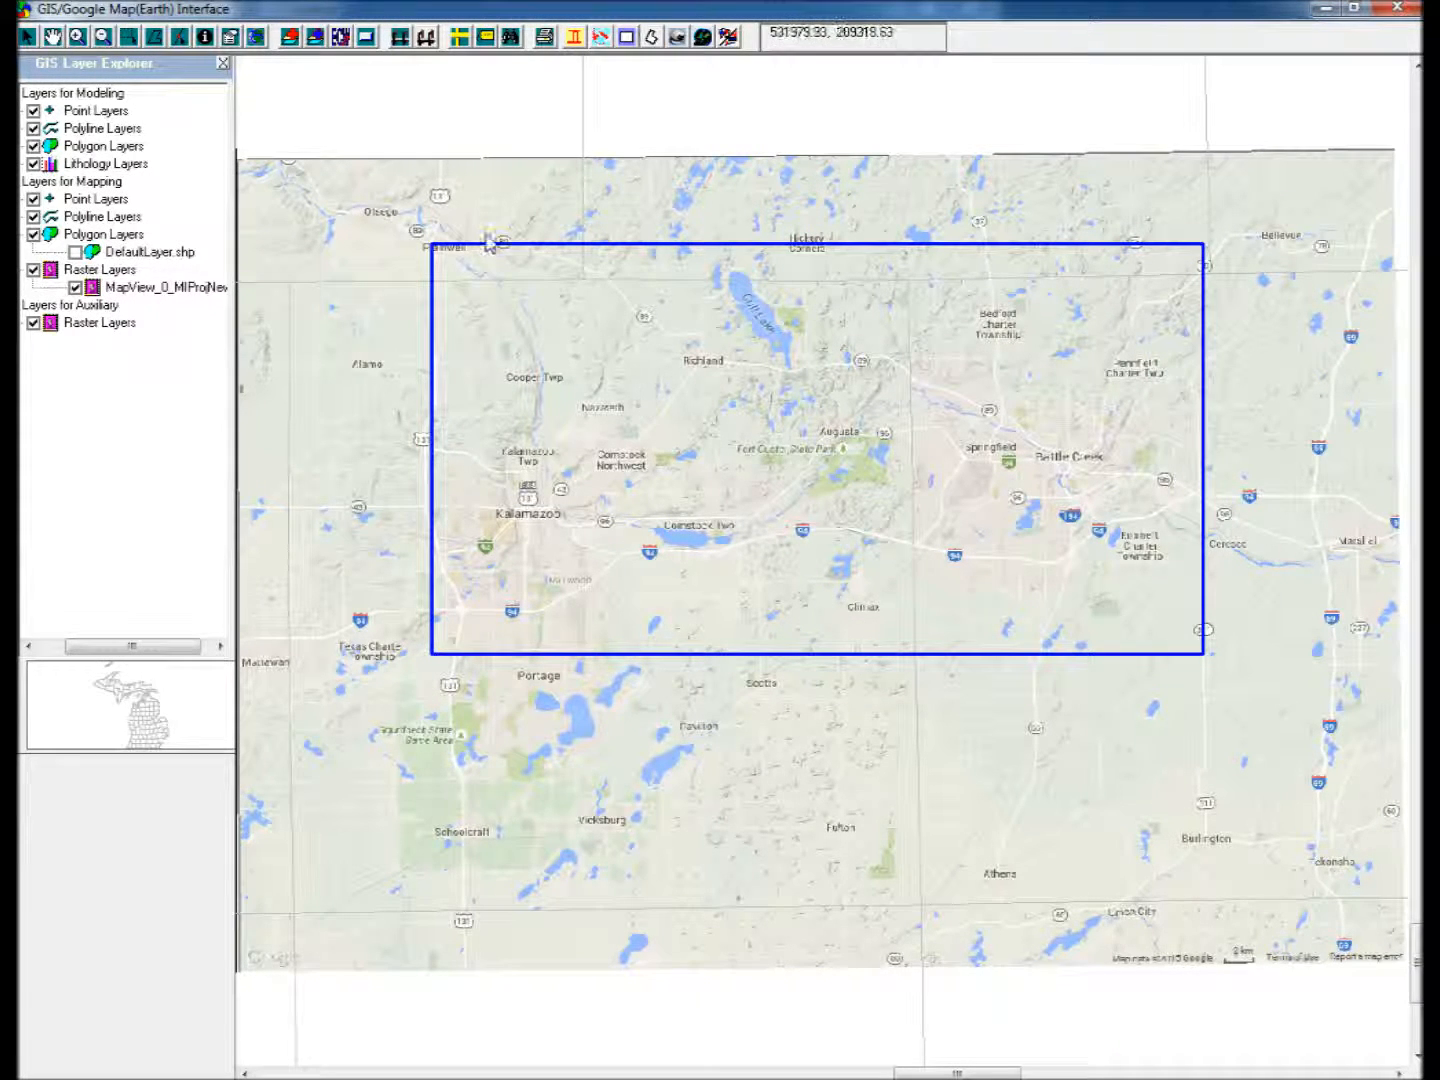
{"action": "left_click", "coordinate": [428, 40]}
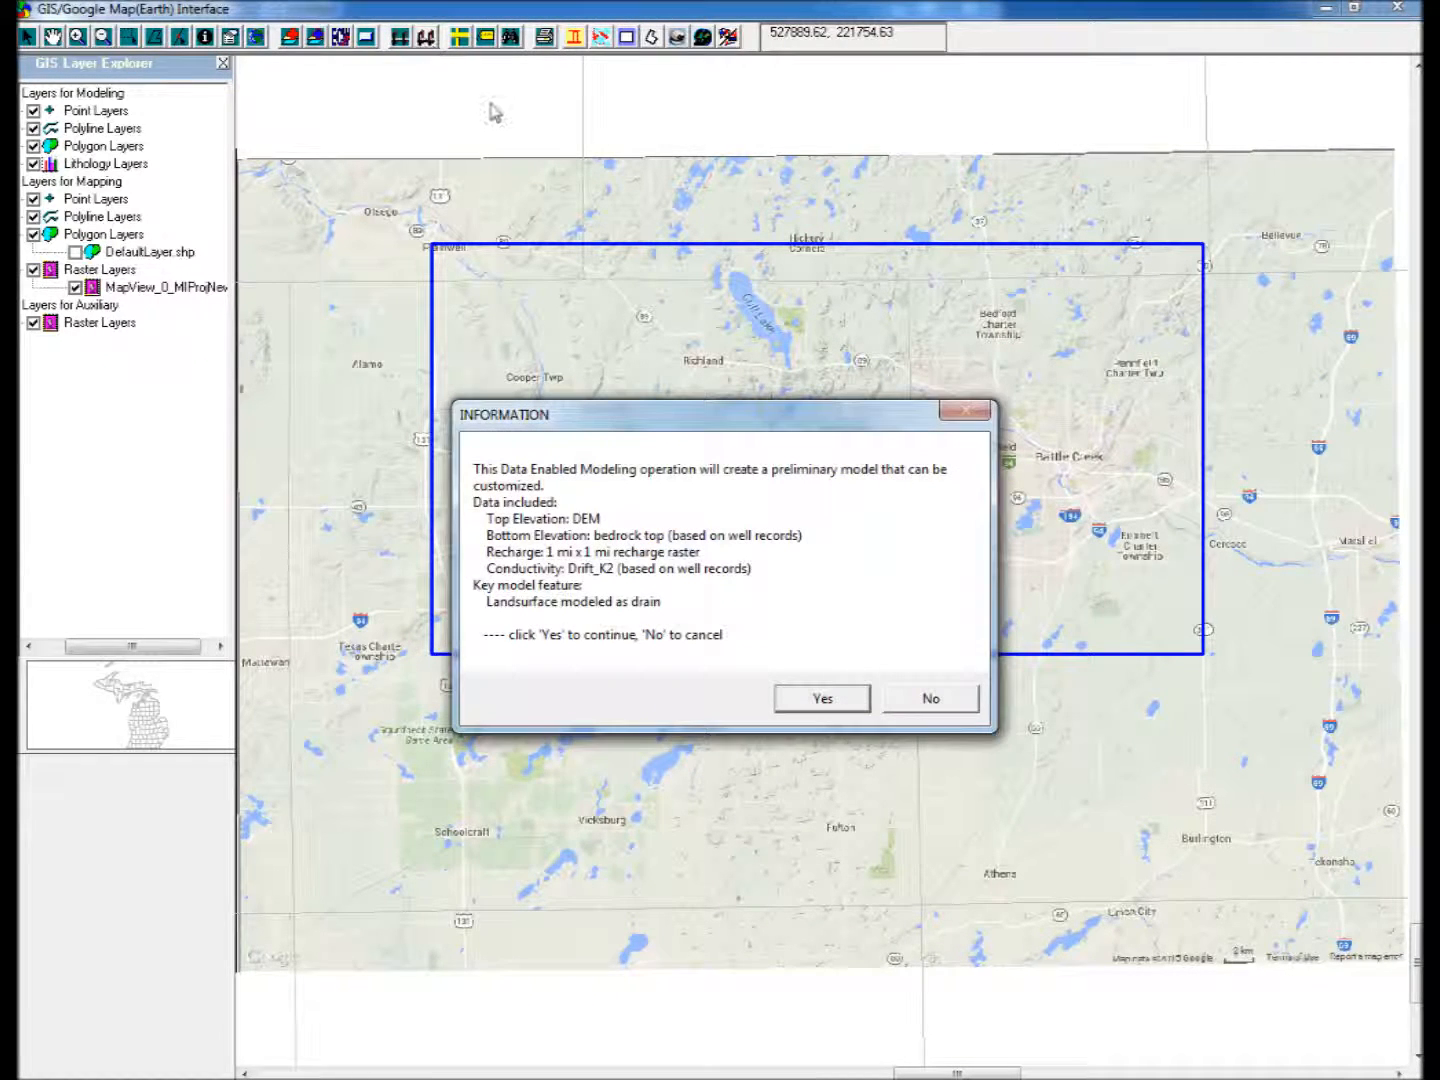
{"action": "left_click", "coordinate": [804, 707]}
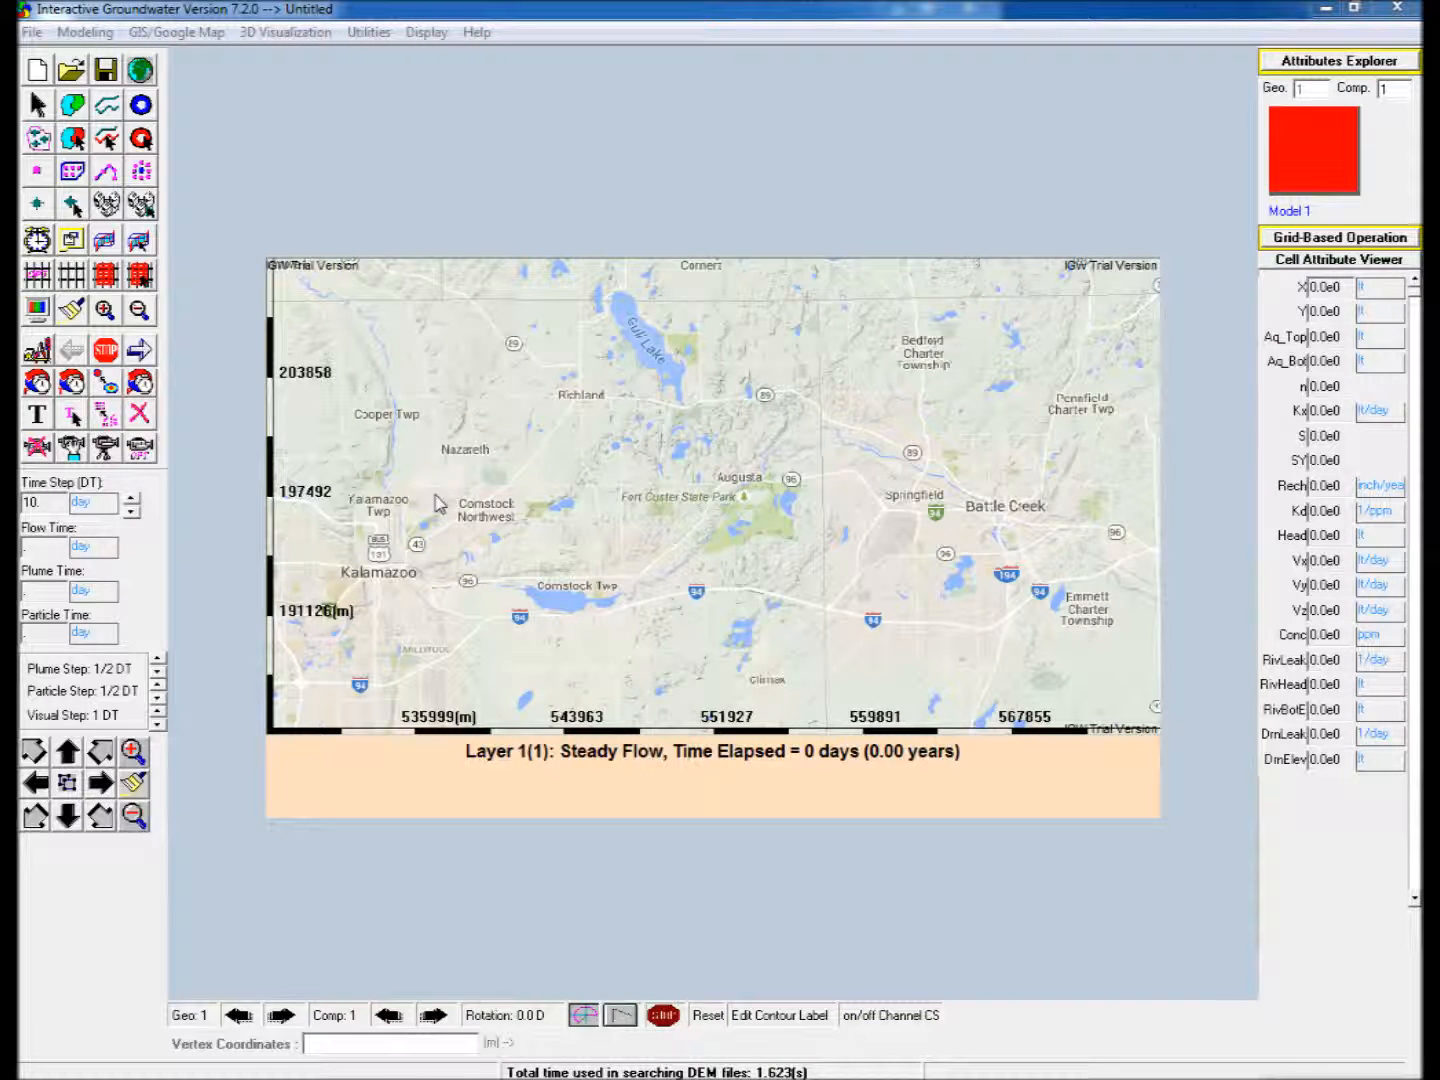
Discretize the model grid with NX 50 and NY 27.
{"action": "left_click", "coordinate": [35, 279]}
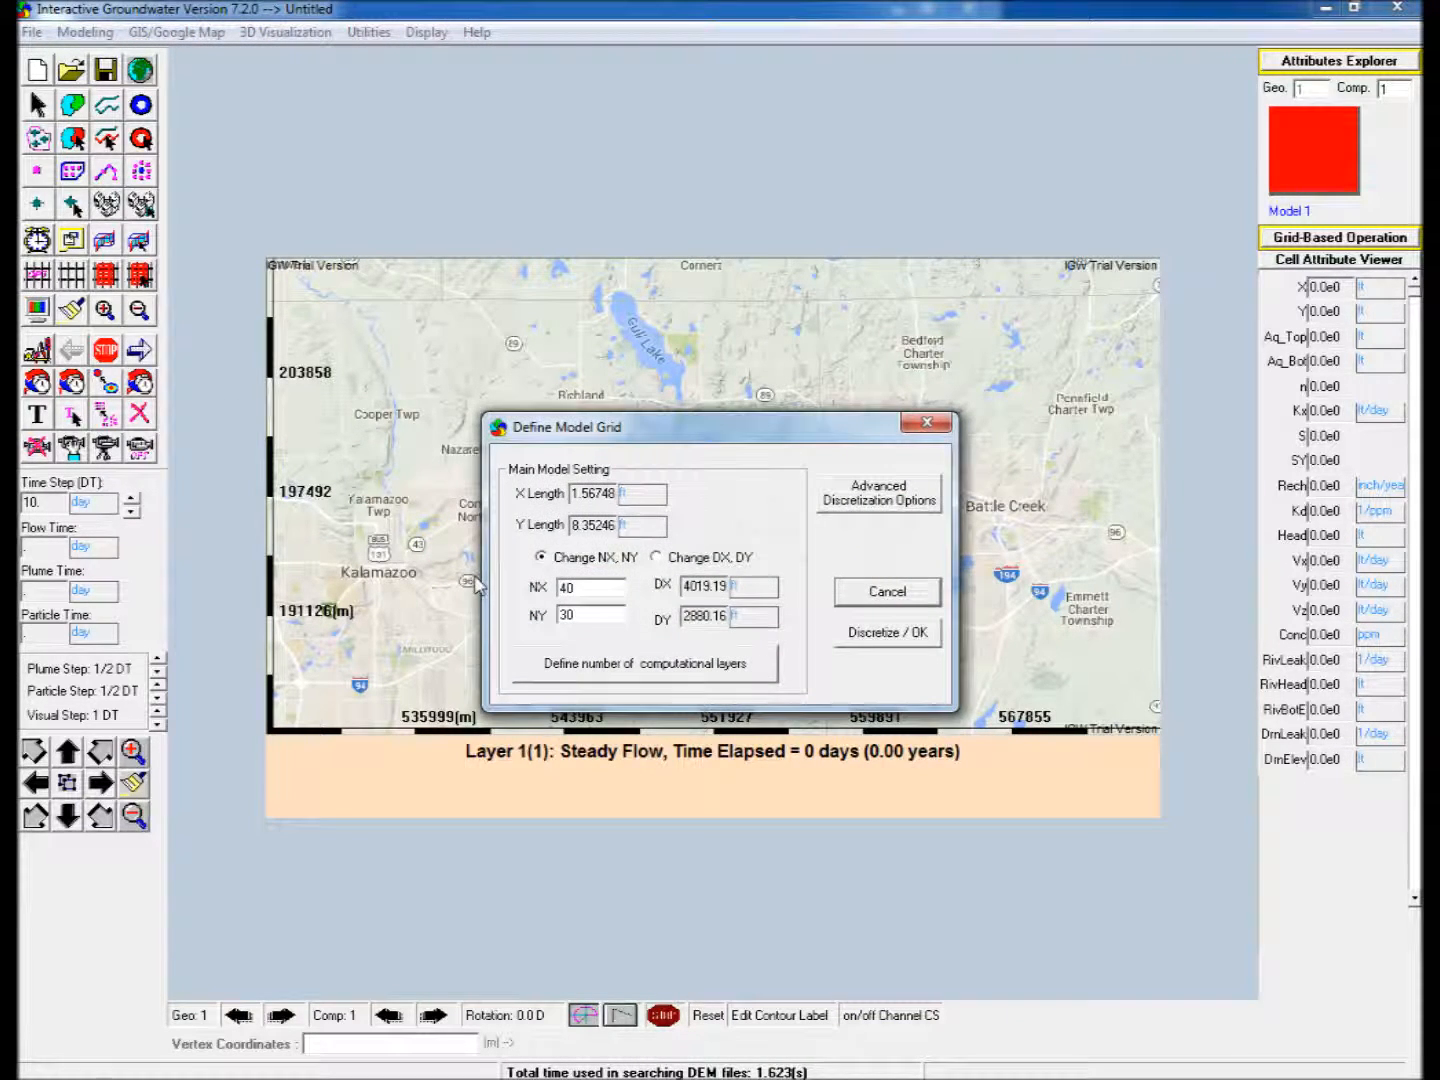
{"action": "type", "text": "50"}
{"action": "key", "text": "Tab"}
{"action": "type", "text": "27"}
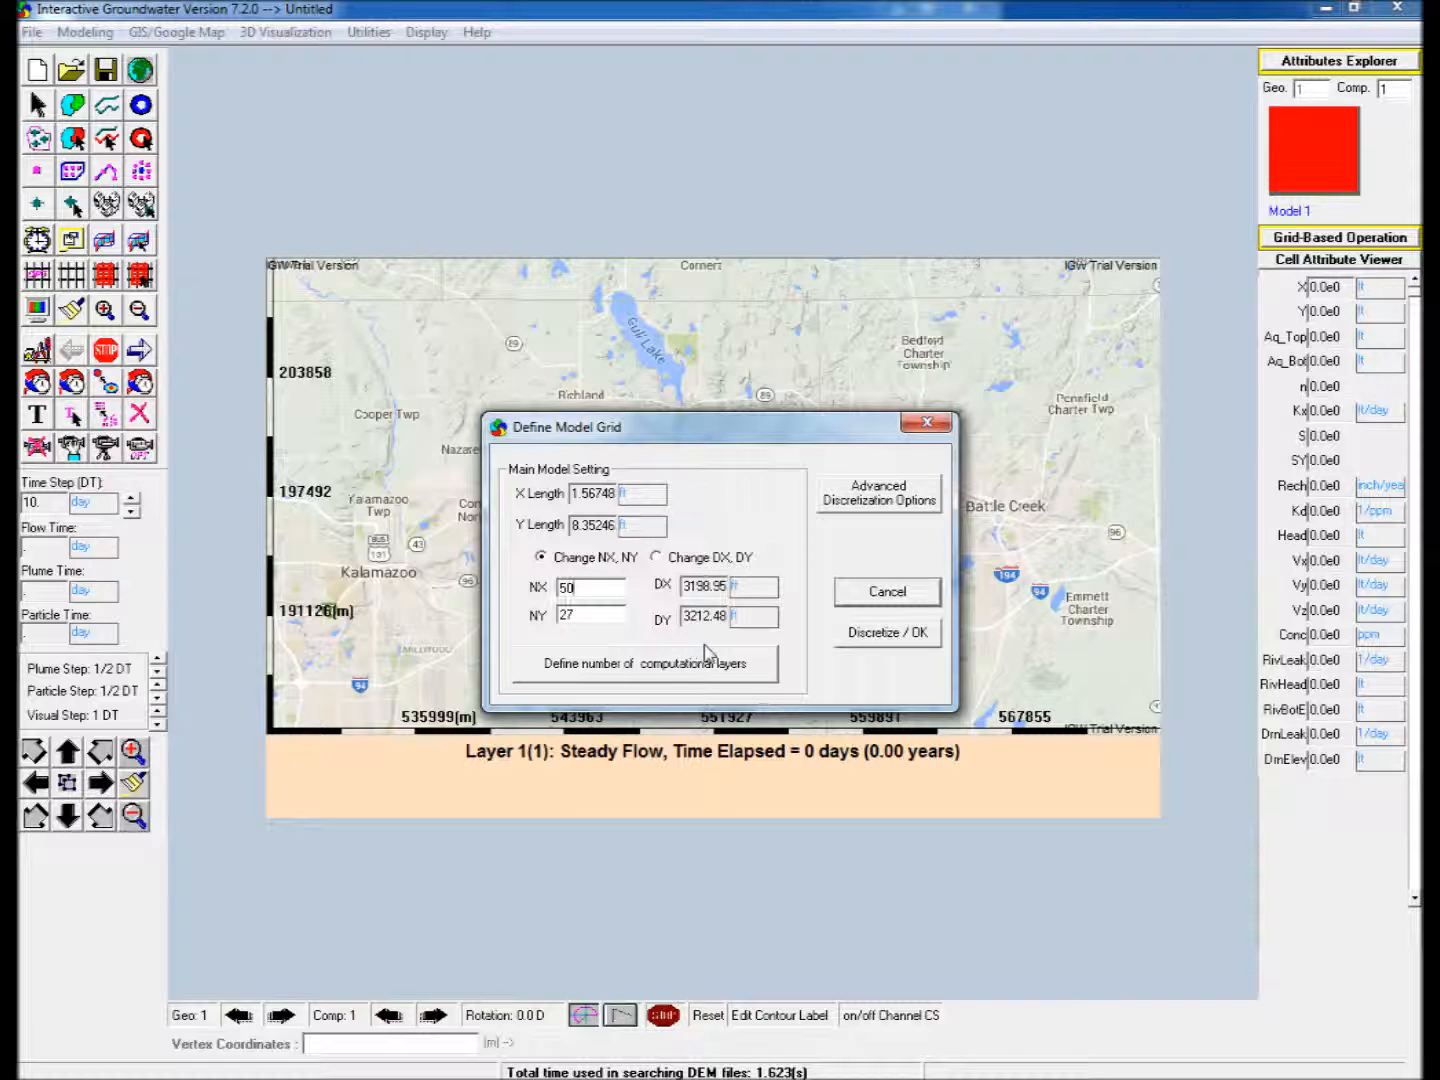
{"action": "left_click", "coordinate": [885, 631]}
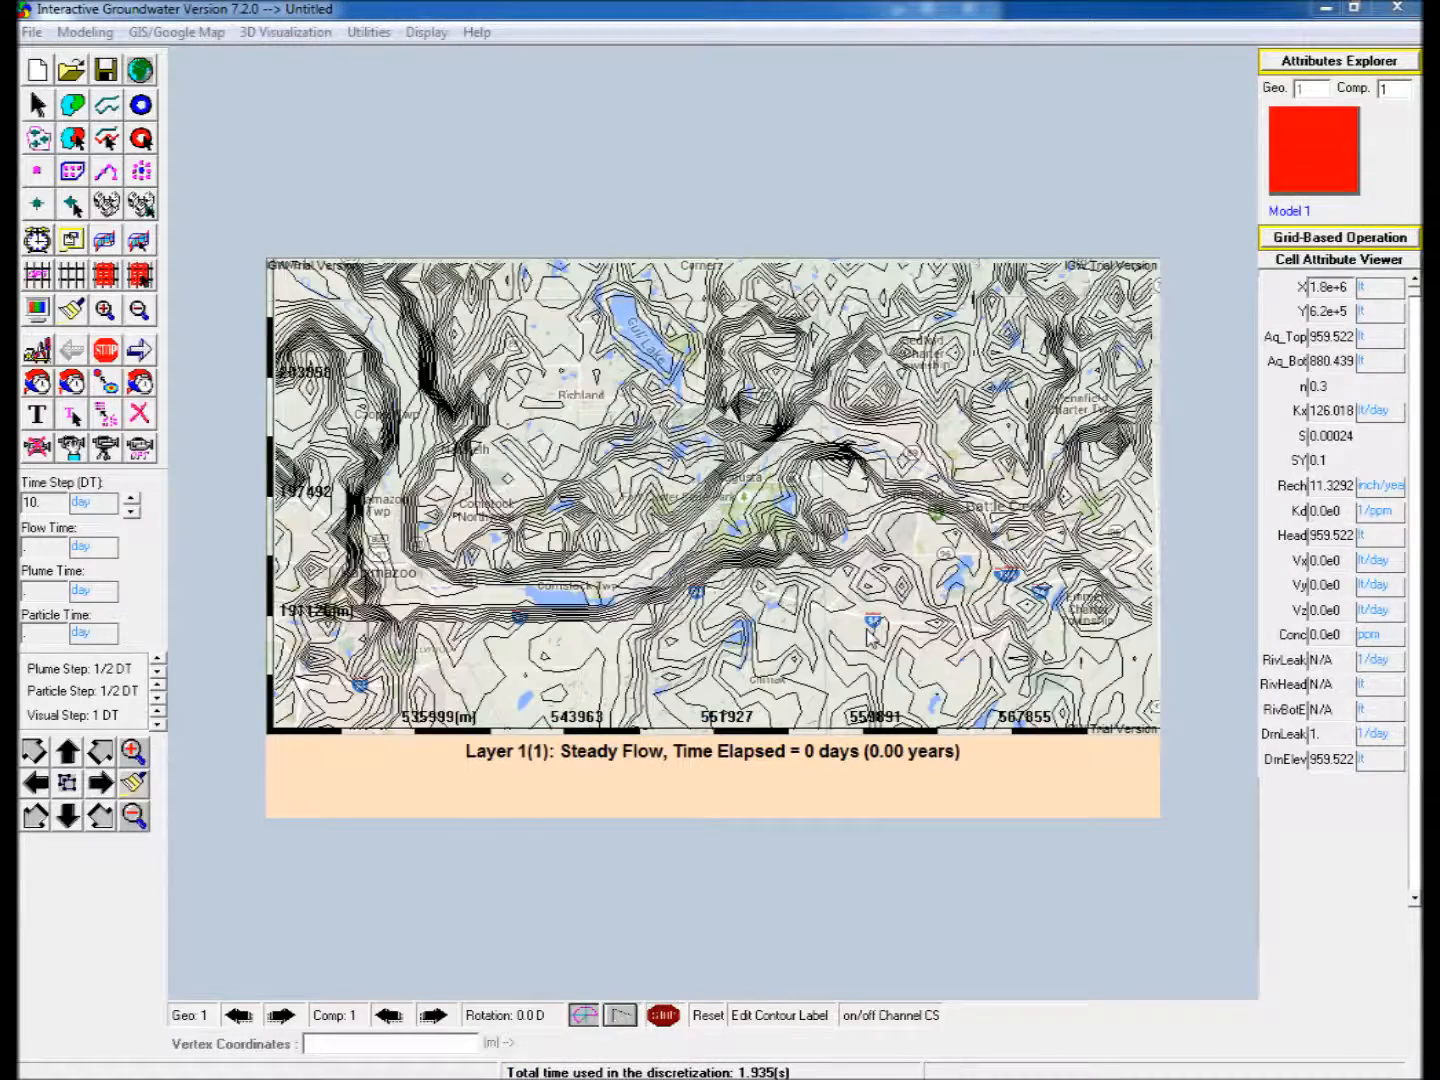
Set the model's head display to colour-filled contours and run the steady flow simulation.
{"action": "left_click", "coordinate": [40, 319]}
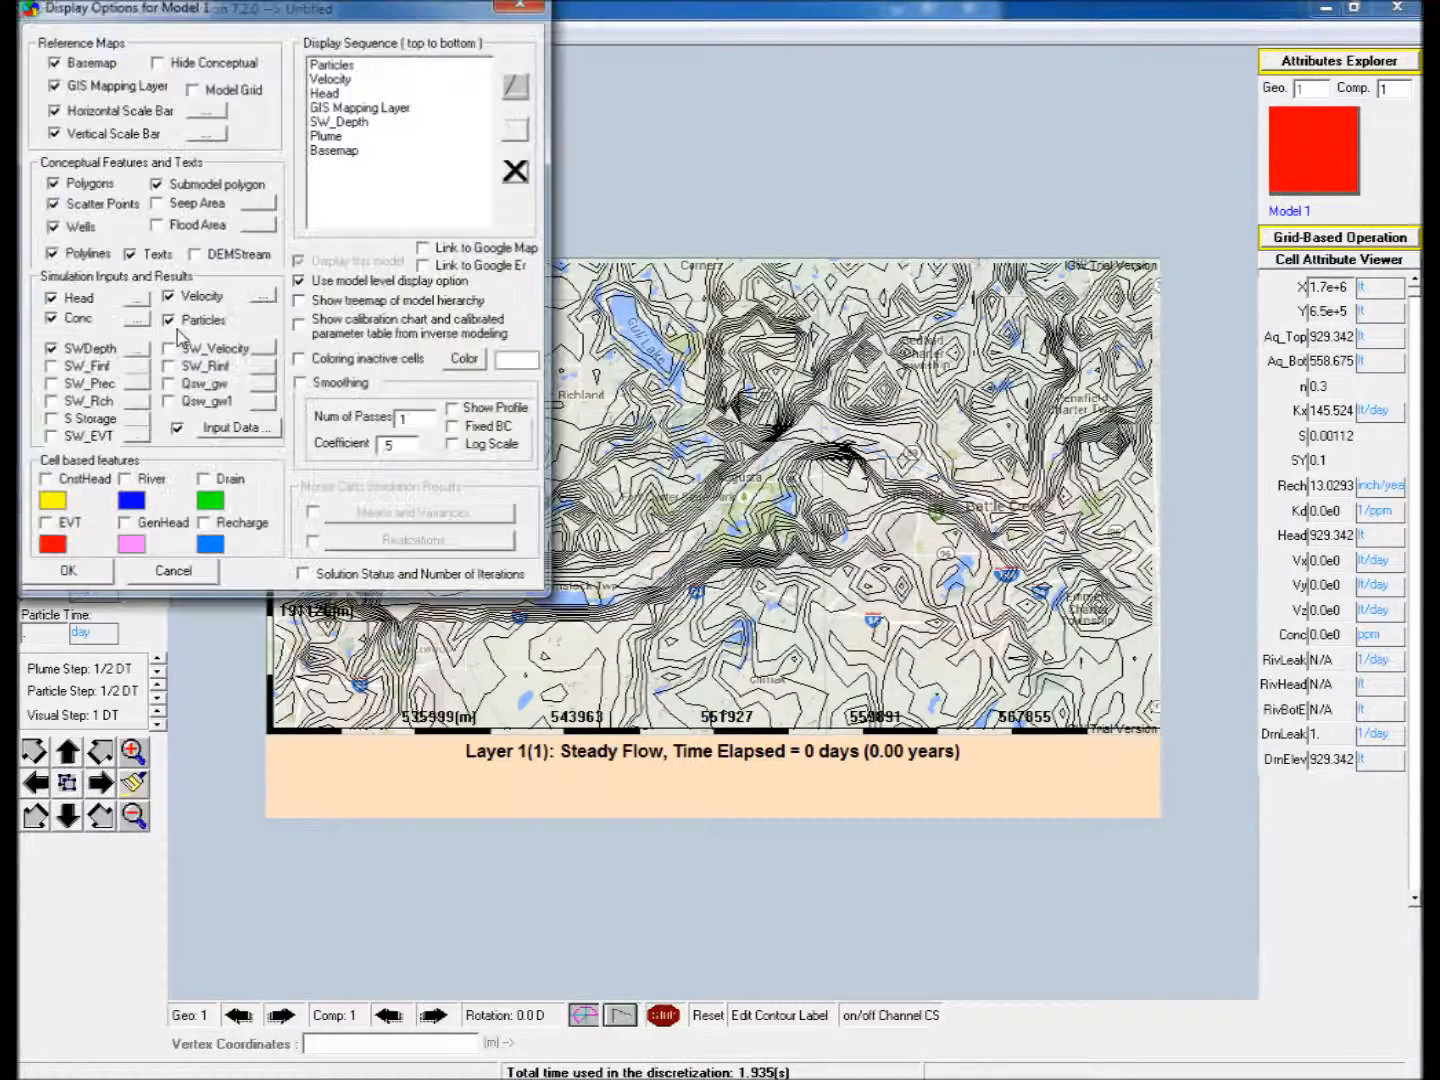
{"action": "left_click", "coordinate": [125, 303]}
{"action": "left_click", "coordinate": [62, 128]}
{"action": "left_click", "coordinate": [70, 483]}
{"action": "left_click", "coordinate": [69, 572]}
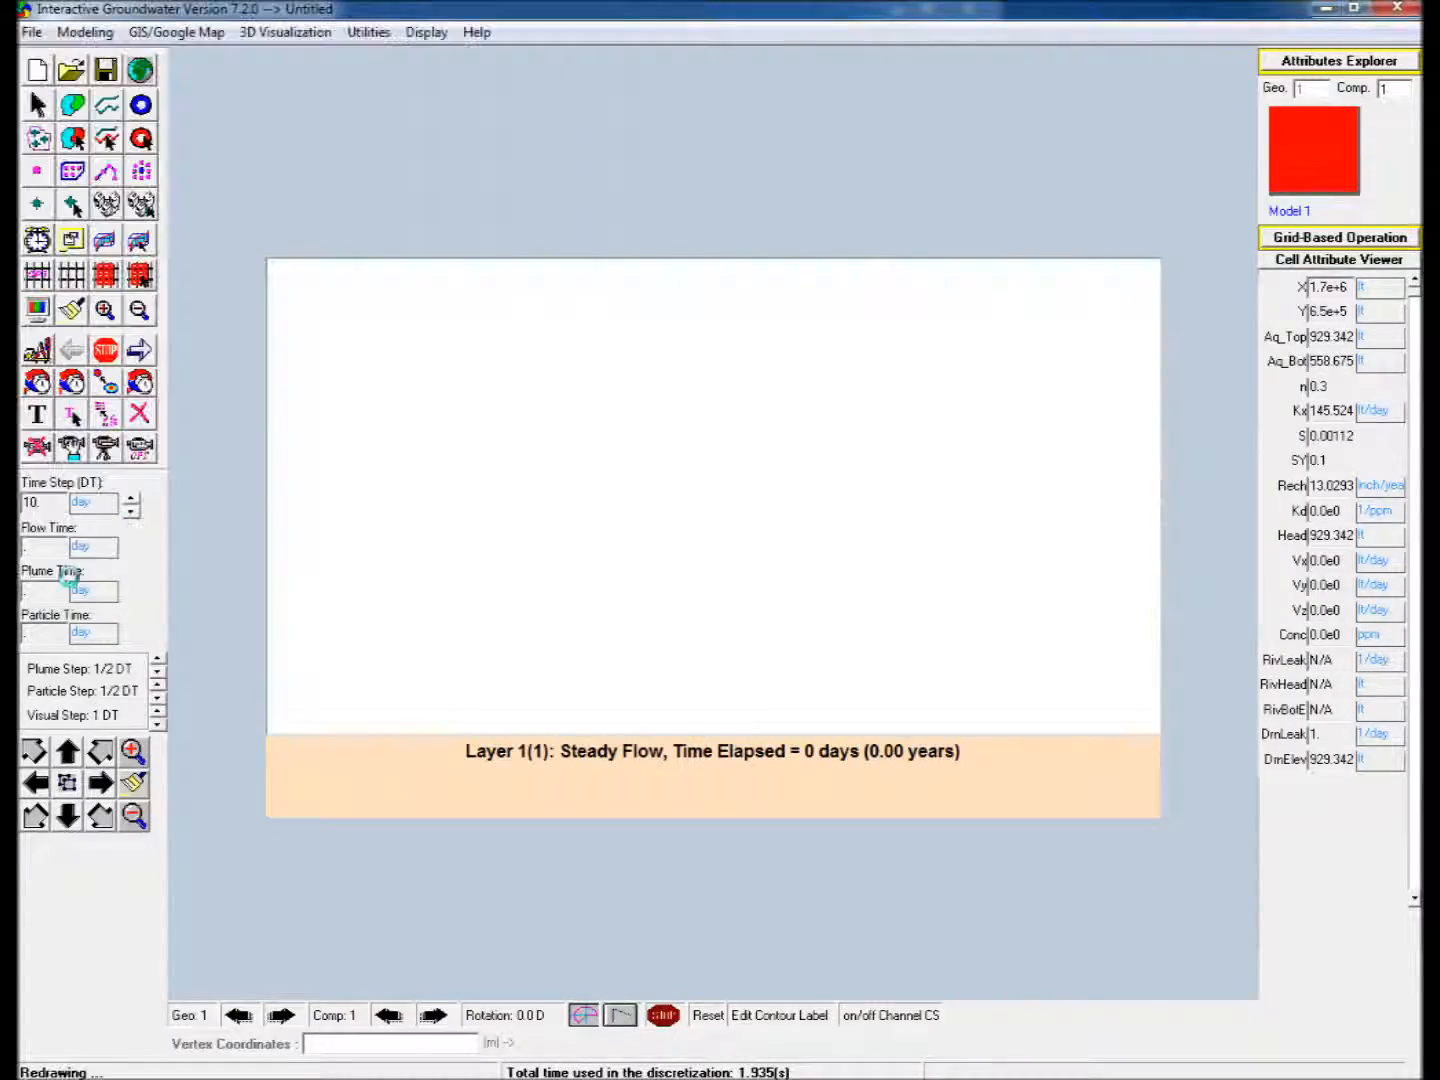
{"action": "left_click", "coordinate": [116, 385]}
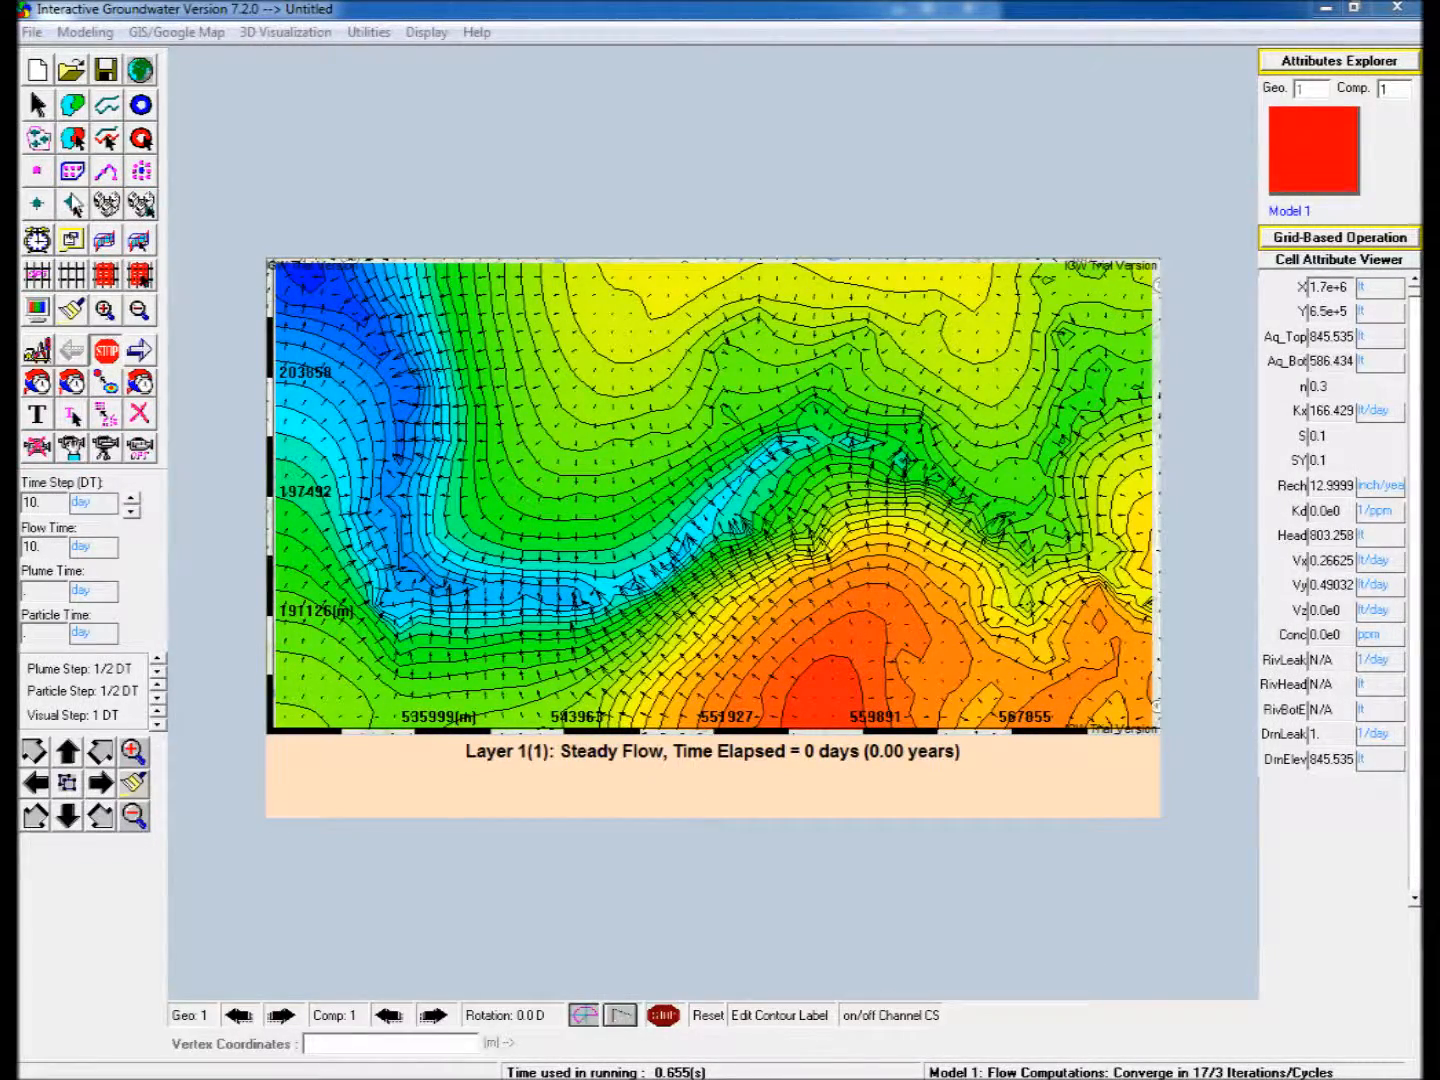
Add the DRIFT.shp wells layer to the GIS map and select all wells inside the rectangular model area.
{"action": "left_click", "coordinate": [482, 404]}
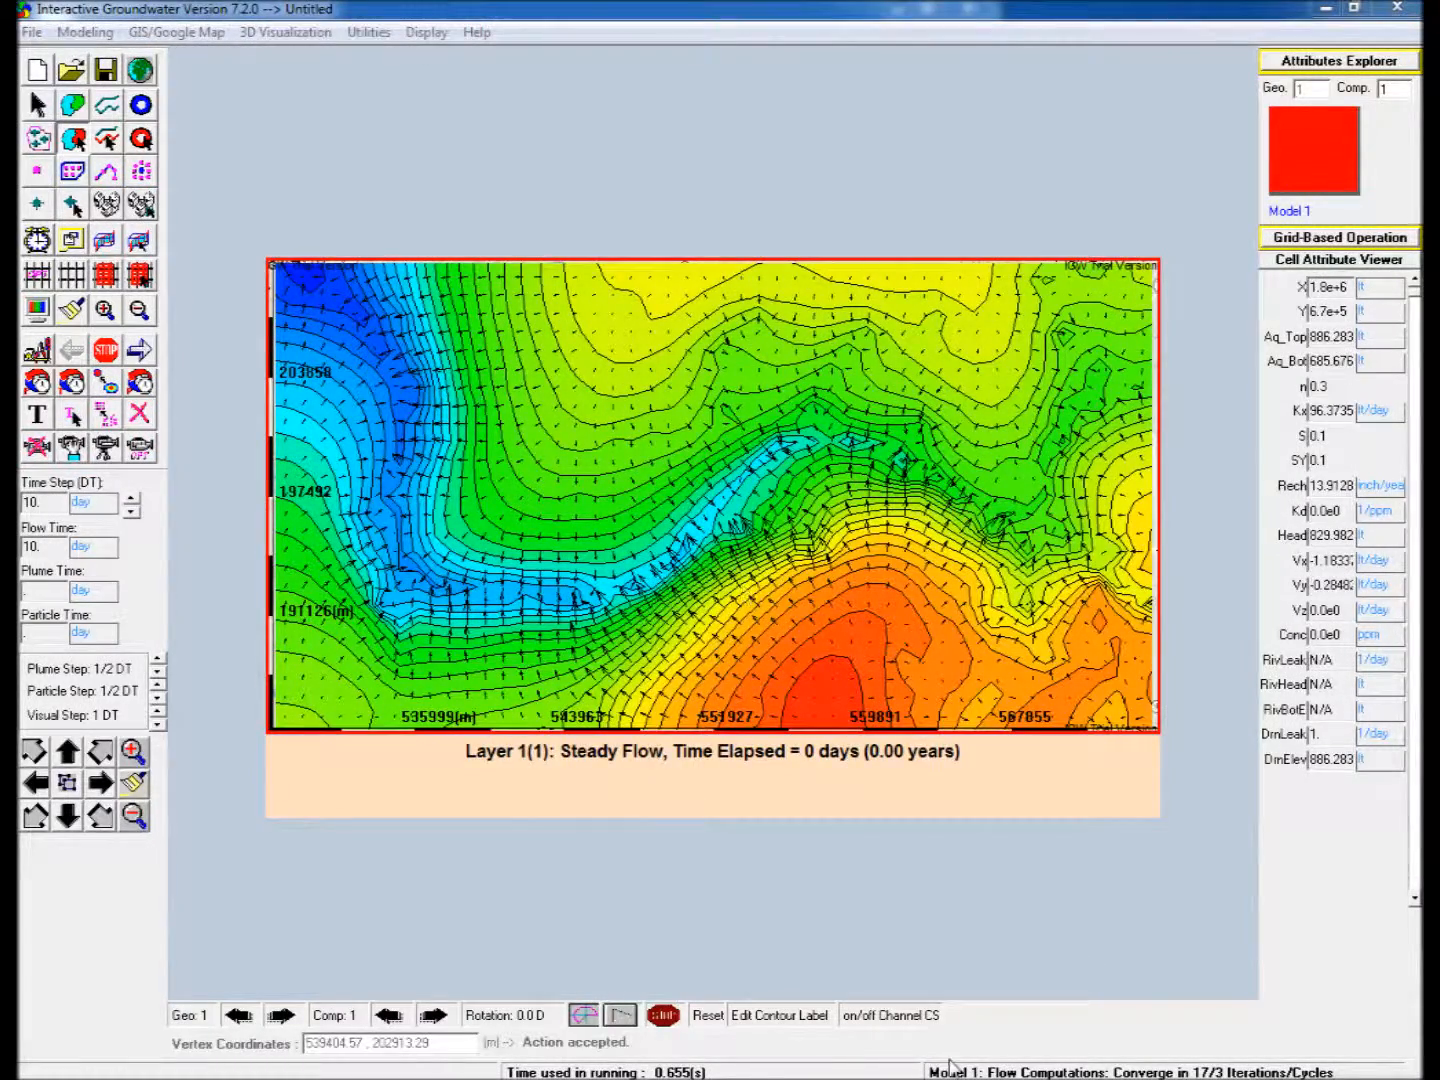
{"action": "mouse_move", "coordinate": [1070, 1040]}
{"action": "left_click", "coordinate": [1192, 1021]}
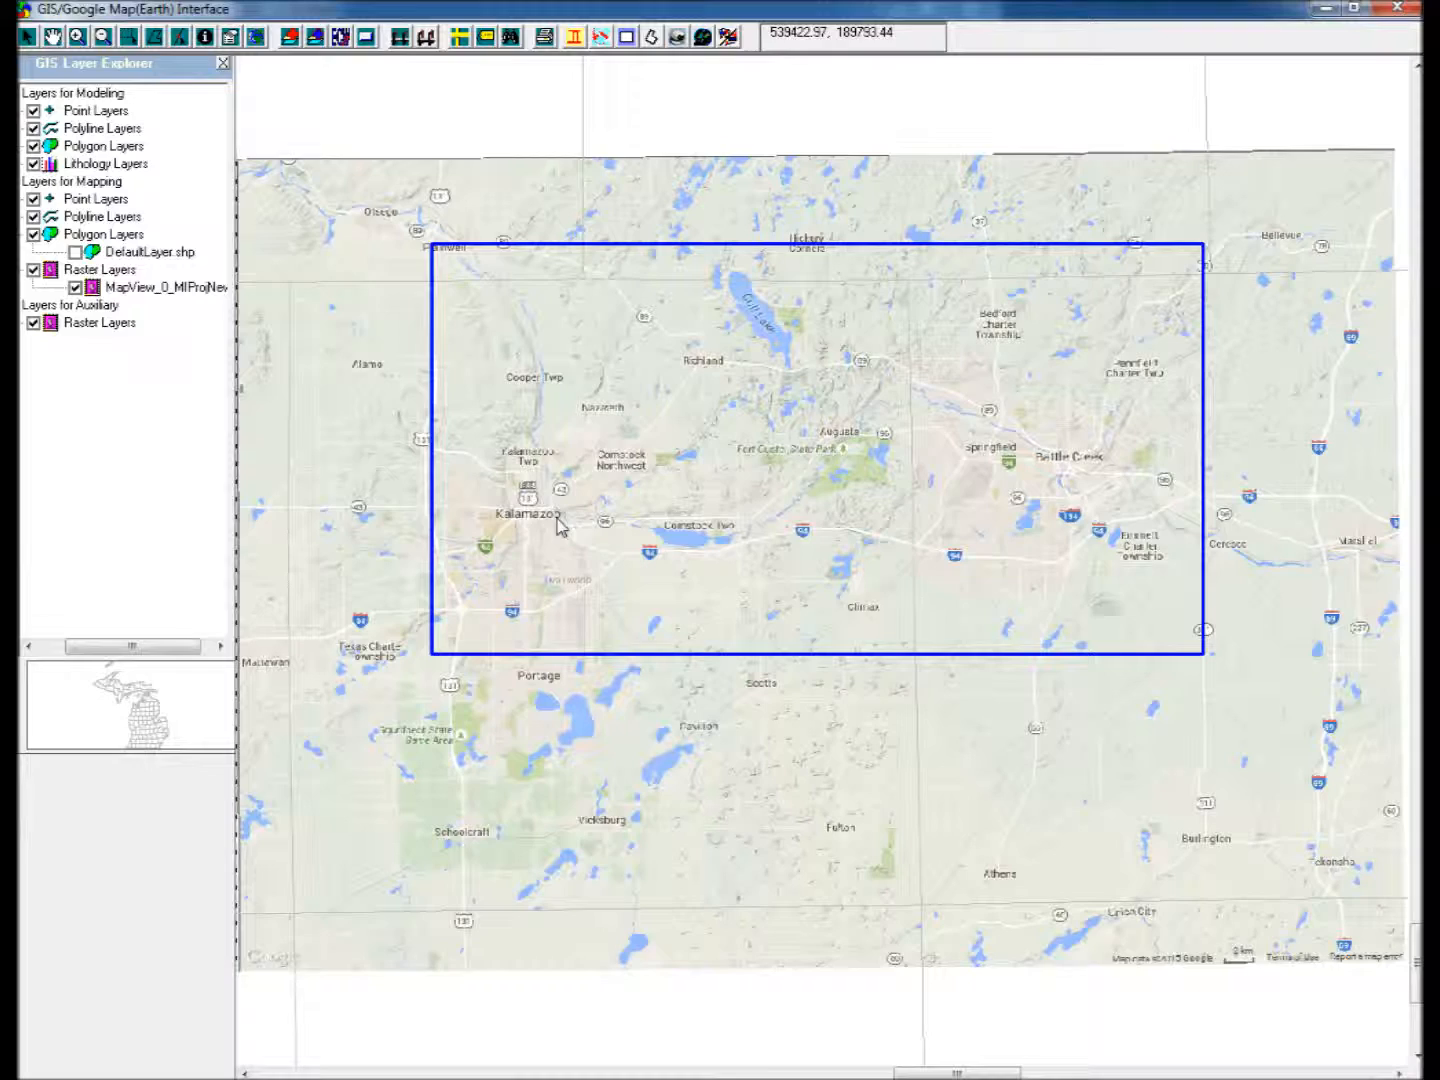
{"action": "left_click", "coordinate": [288, 38]}
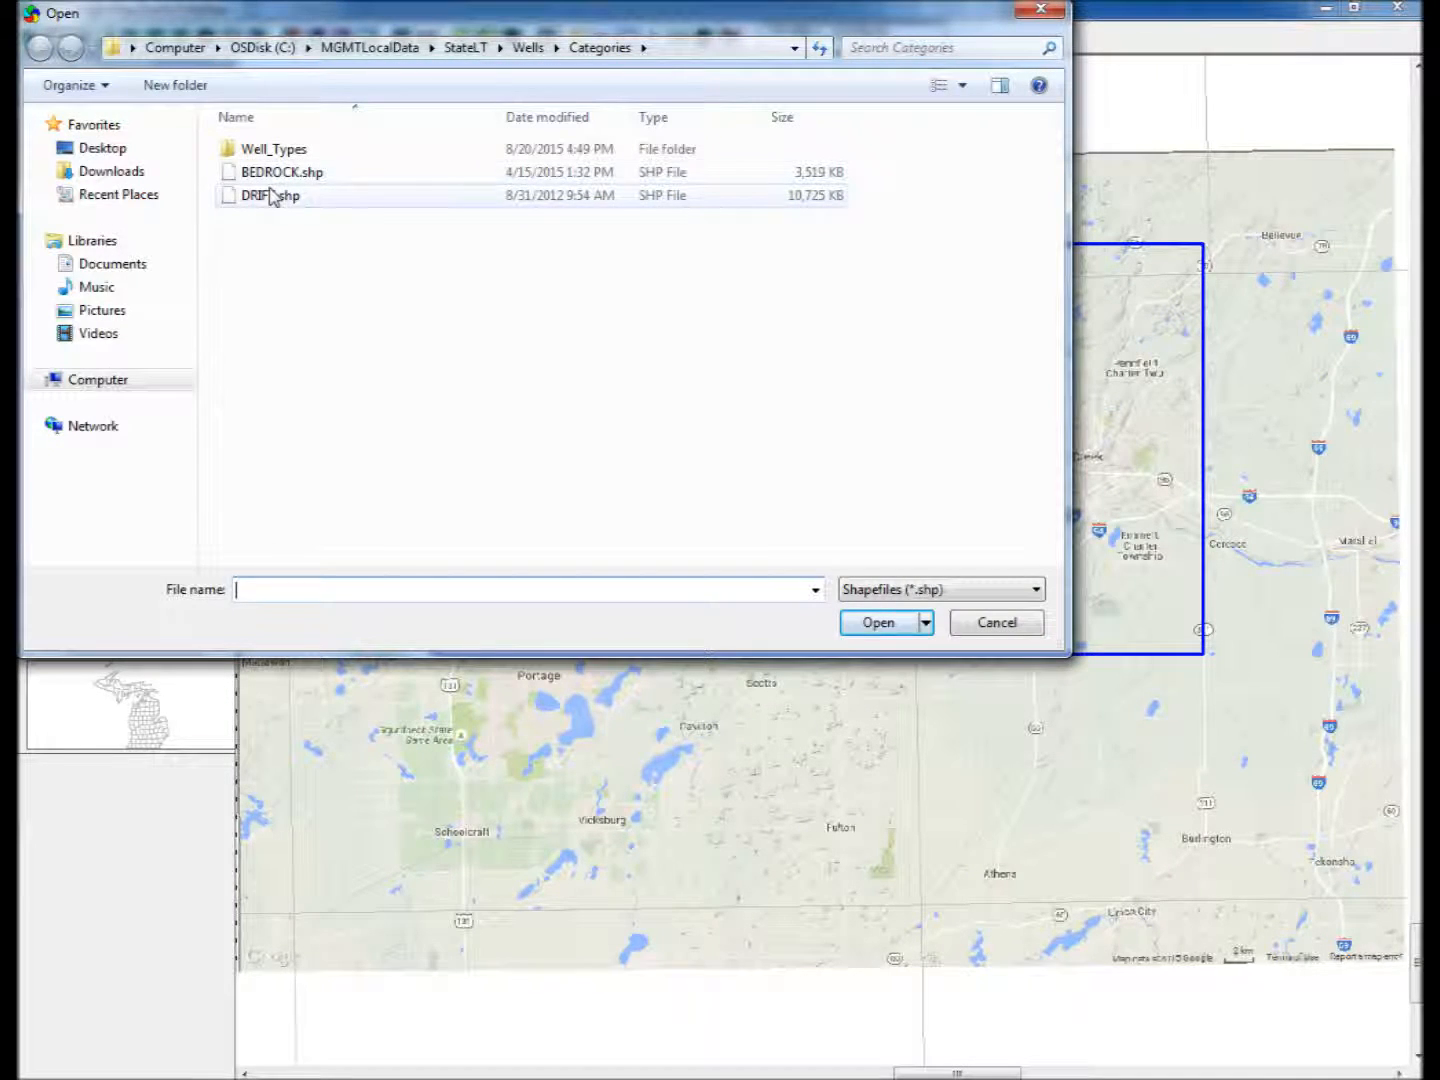
{"action": "double_click", "coordinate": [270, 196]}
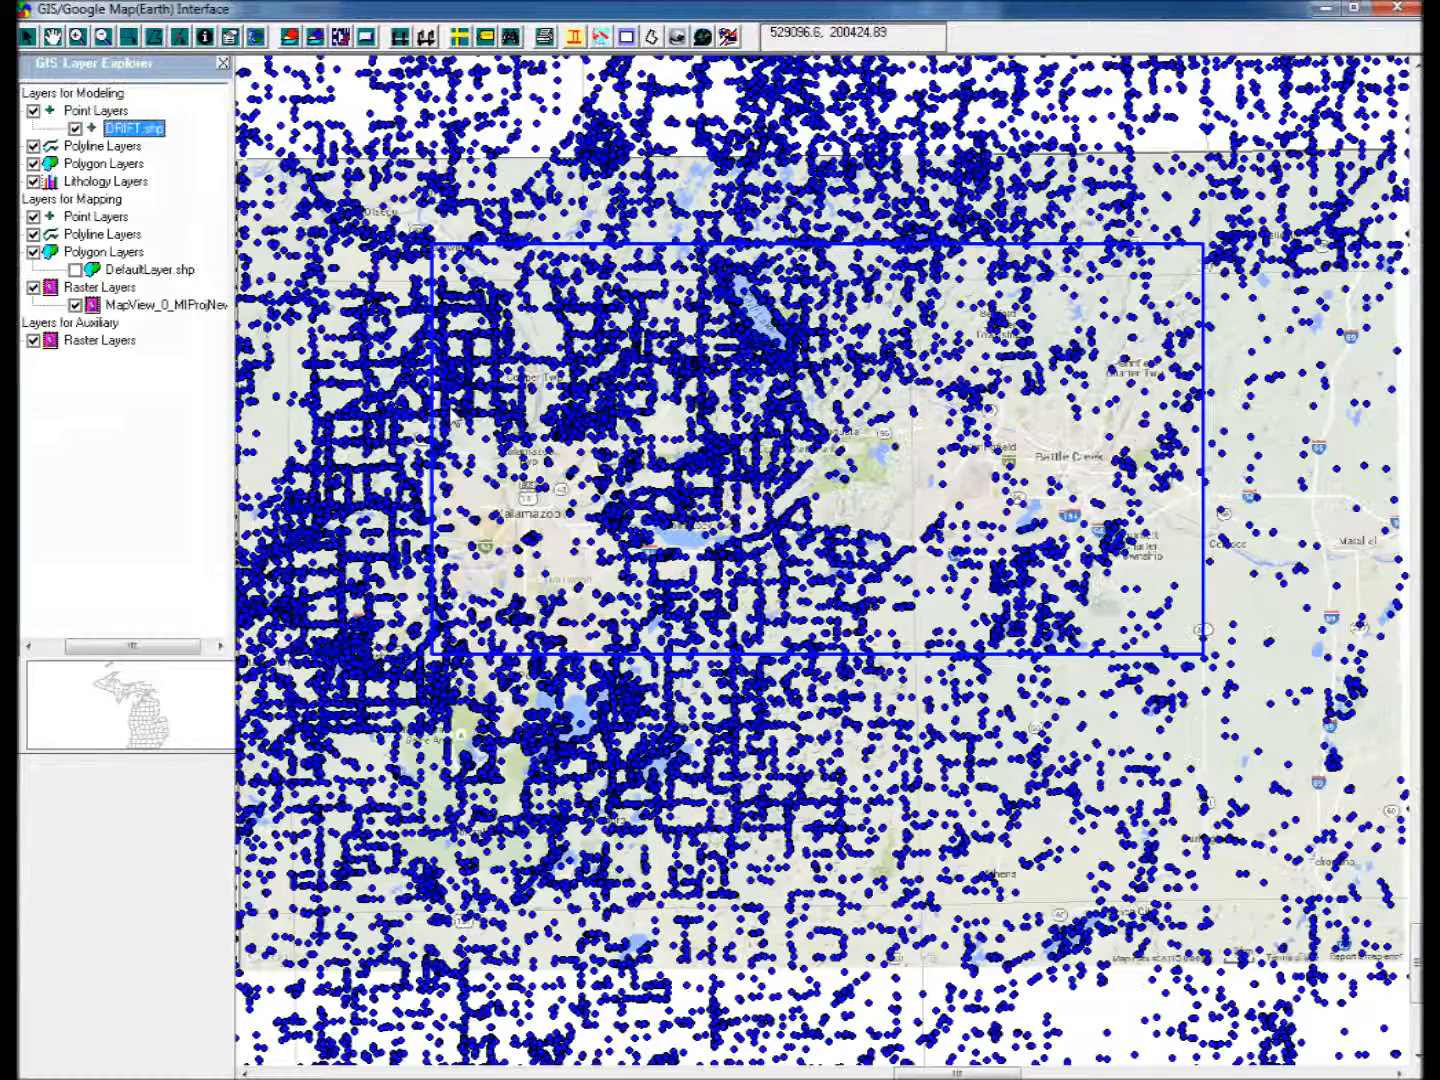
{"action": "left_click", "coordinate": [130, 39]}
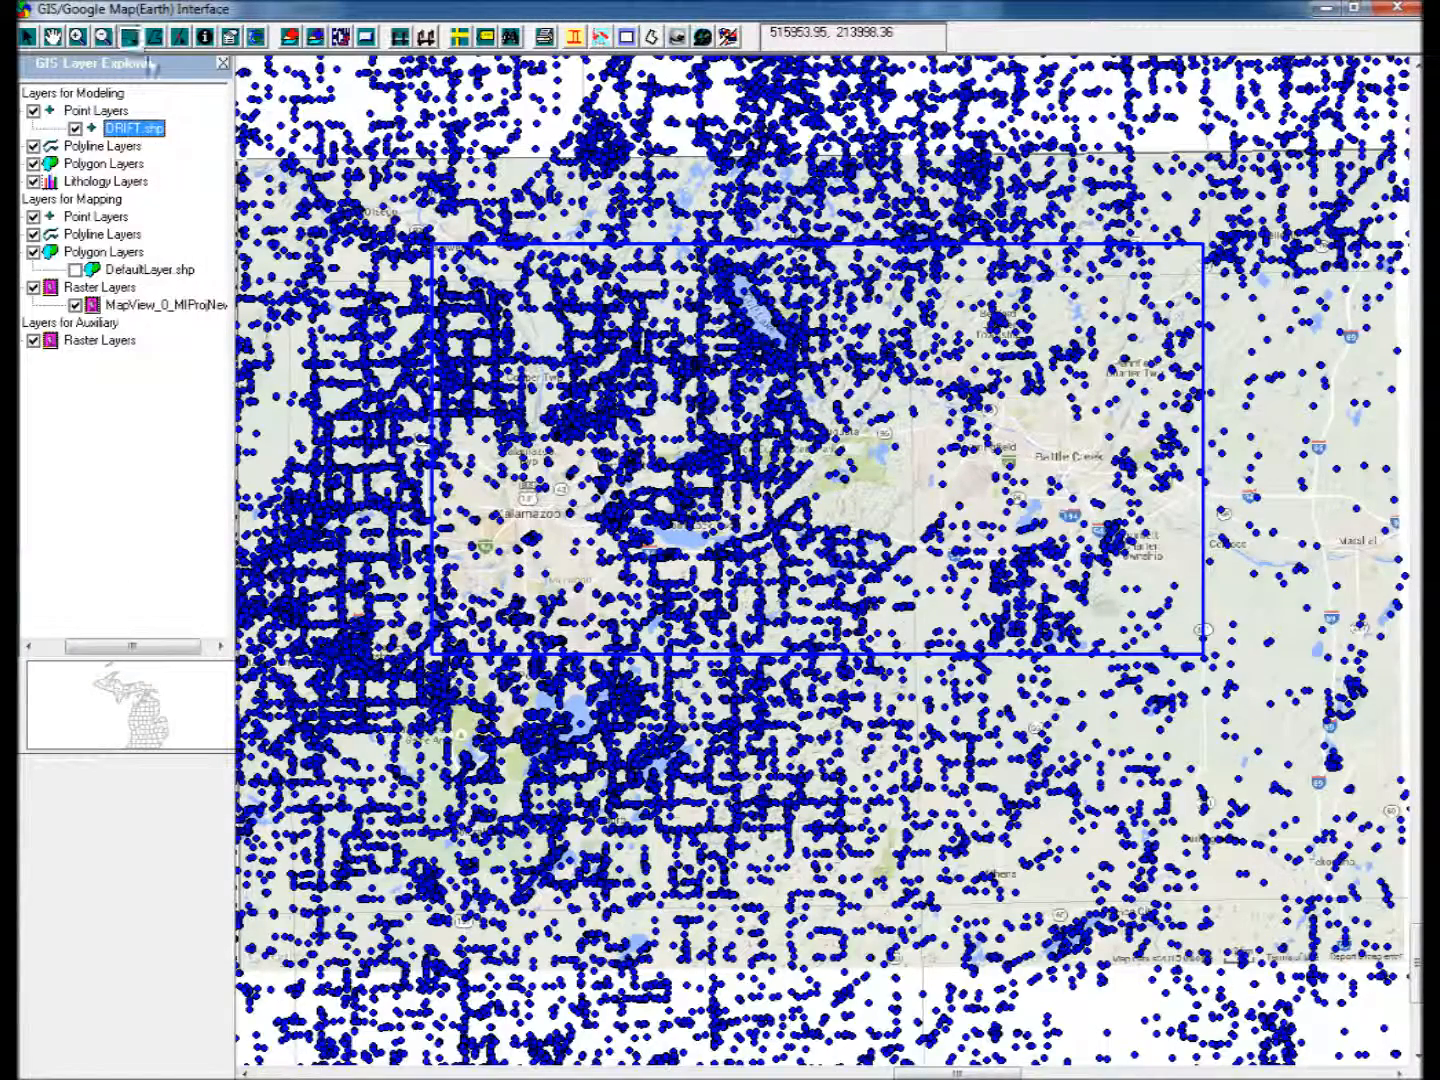
{"action": "left_click_drag", "start_coordinate": [432, 246], "coordinate": [1200, 655]}
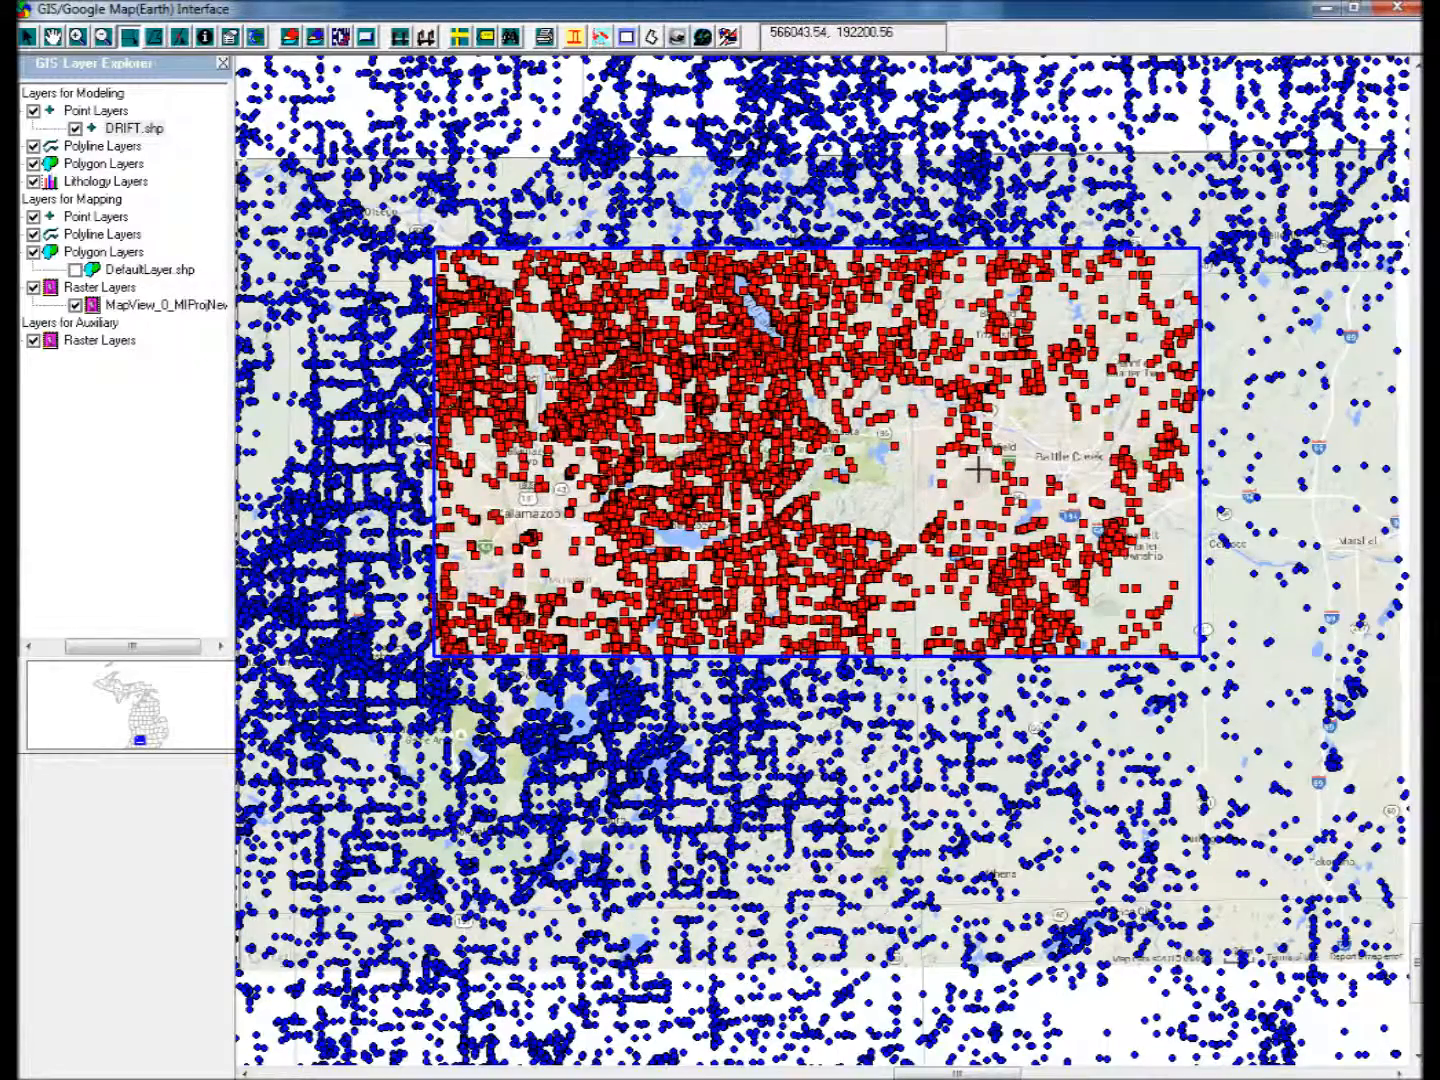
Import the selected wells' SWL_Elev data into the scatter data spatial analysis, excluding invalid data, and move its window aside.
{"action": "left_click", "coordinate": [599, 37]}
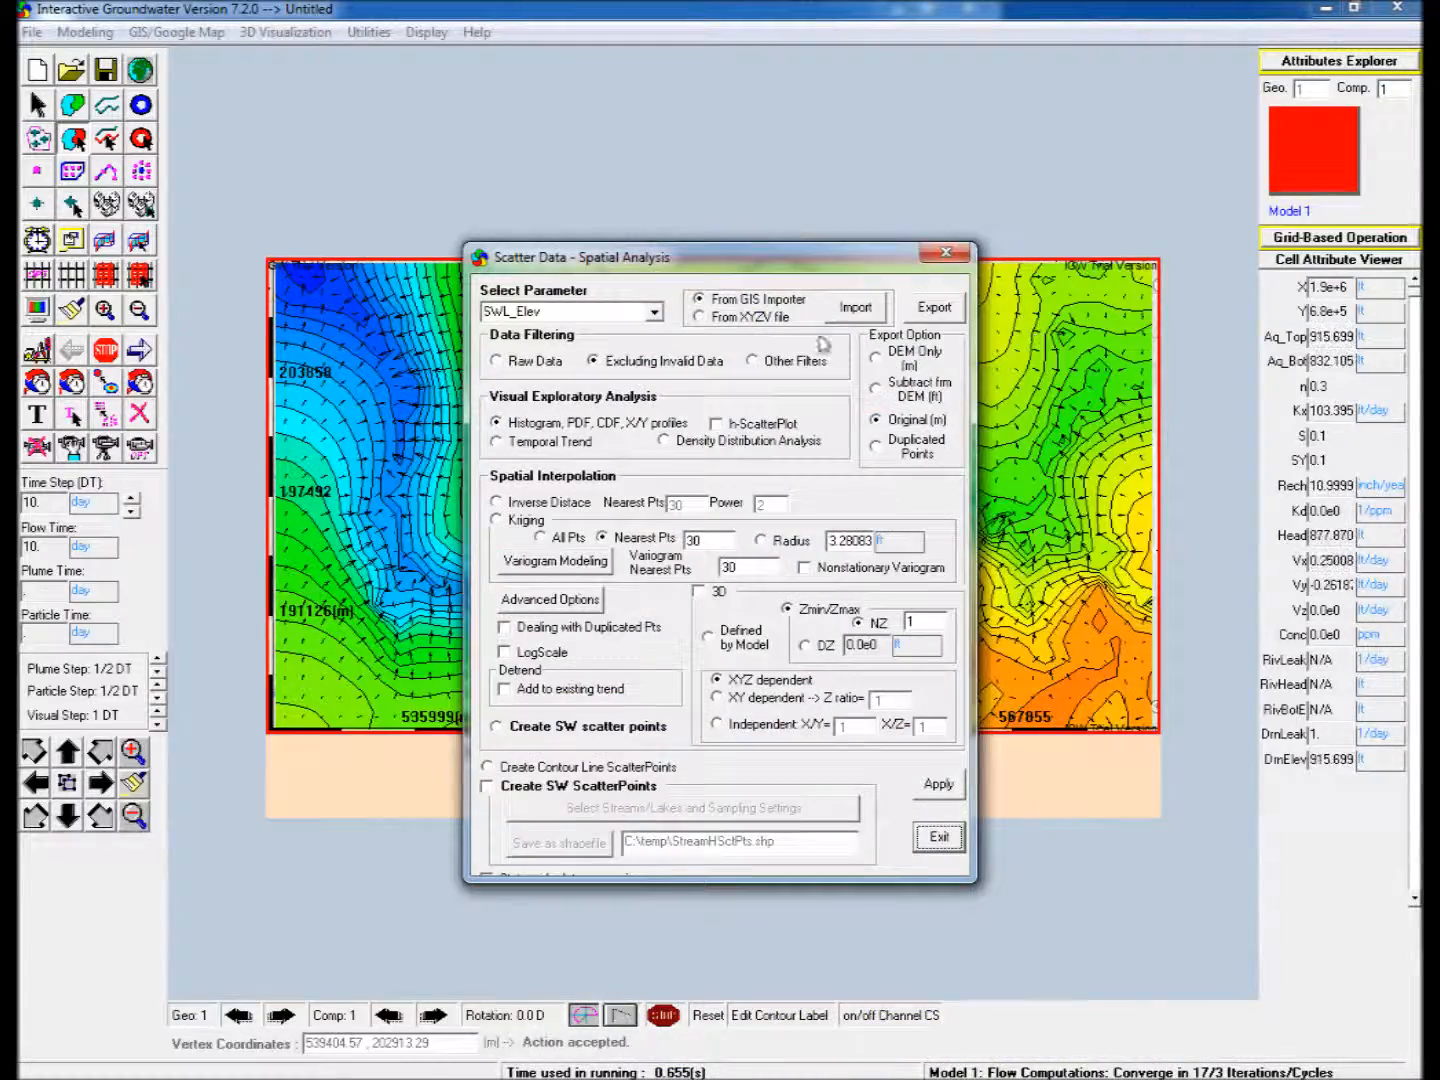
{"action": "left_click", "coordinate": [855, 311]}
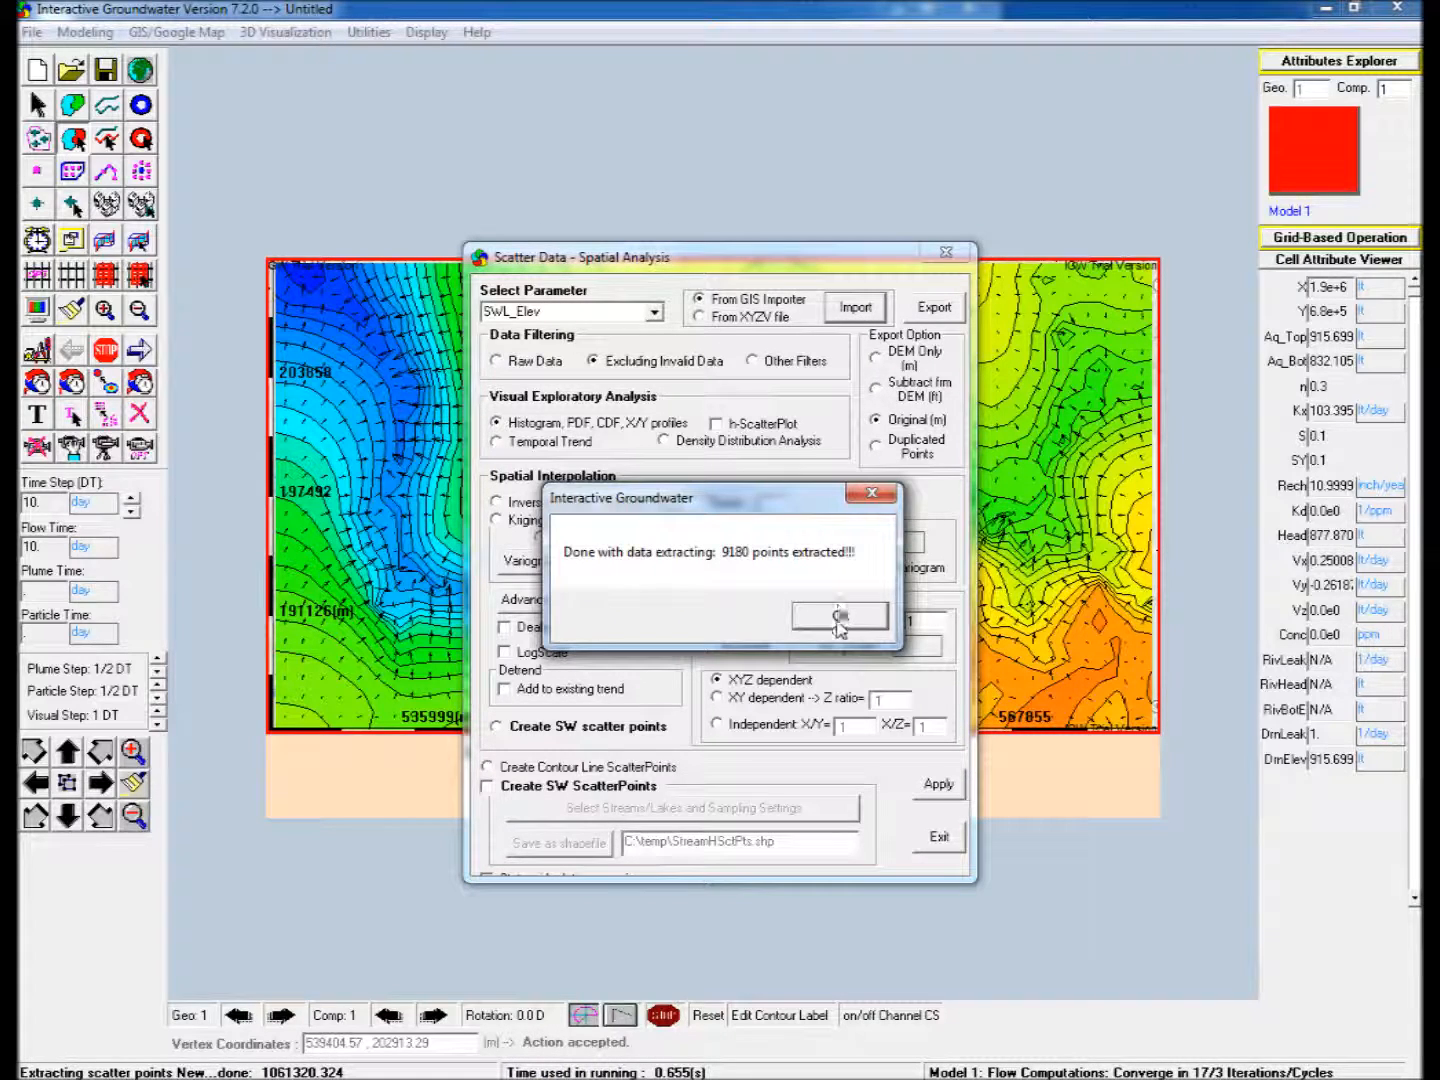
{"action": "left_click", "coordinate": [841, 614]}
{"action": "left_click_drag", "start_coordinate": [615, 267], "coordinate": [1412, 379]}
Plot model versus observed heads at the Wellogic SWL points from the GIS importer, adding a 2 std confidence interval.
{"action": "left_click", "coordinate": [368, 32]}
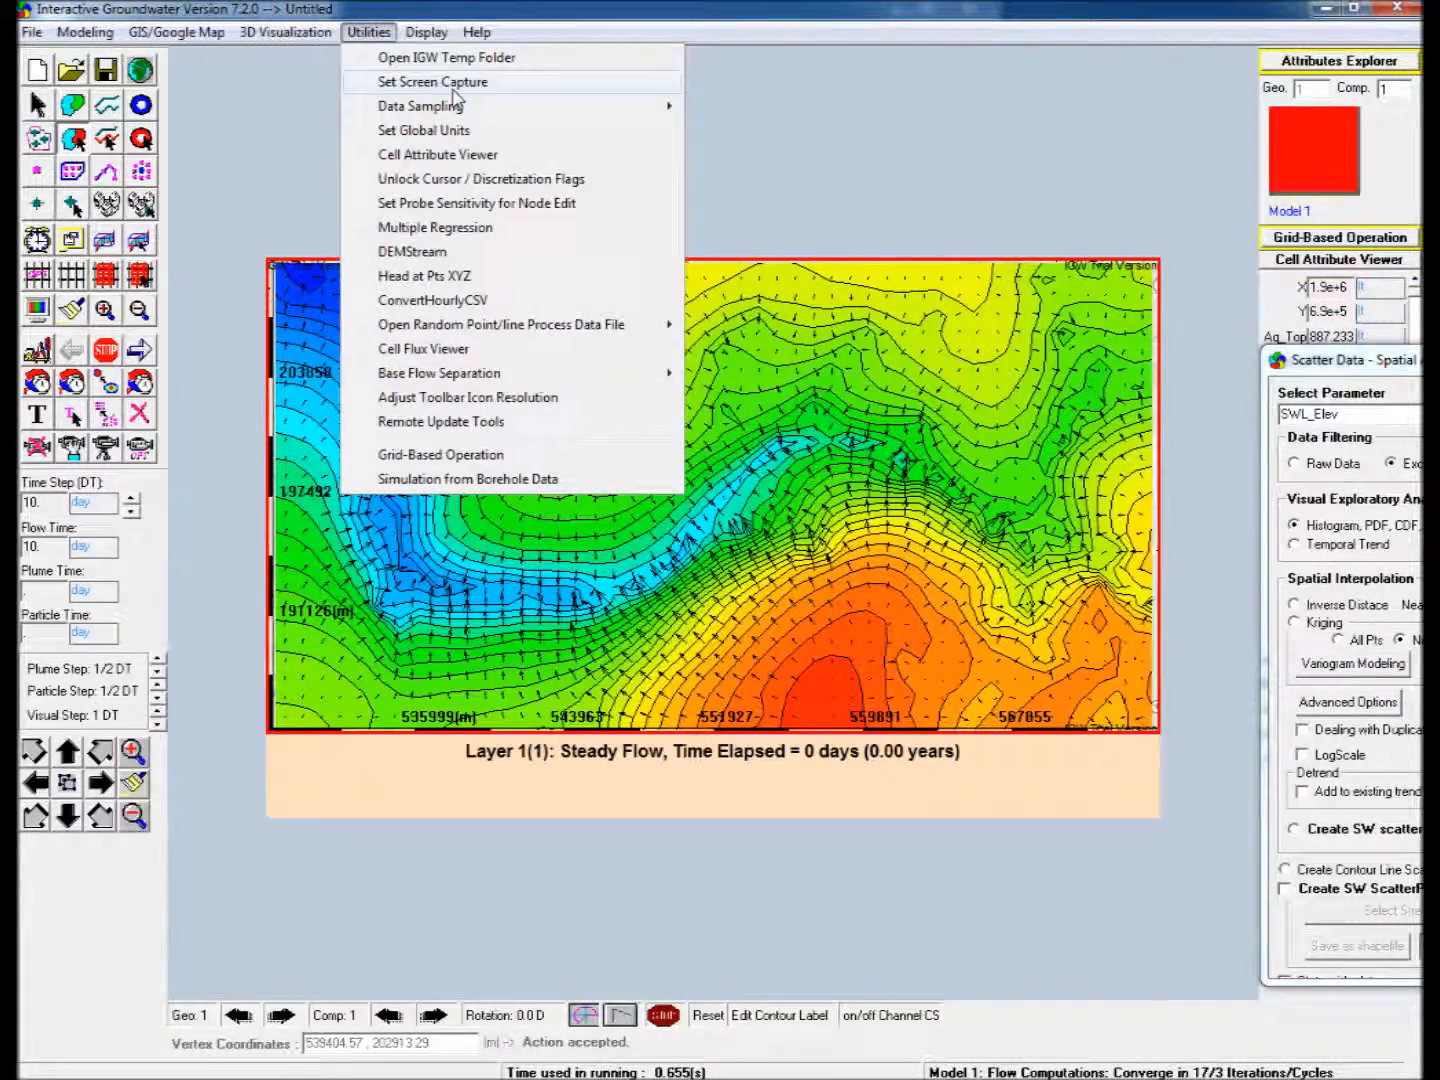
{"action": "mouse_move", "coordinate": [677, 112]}
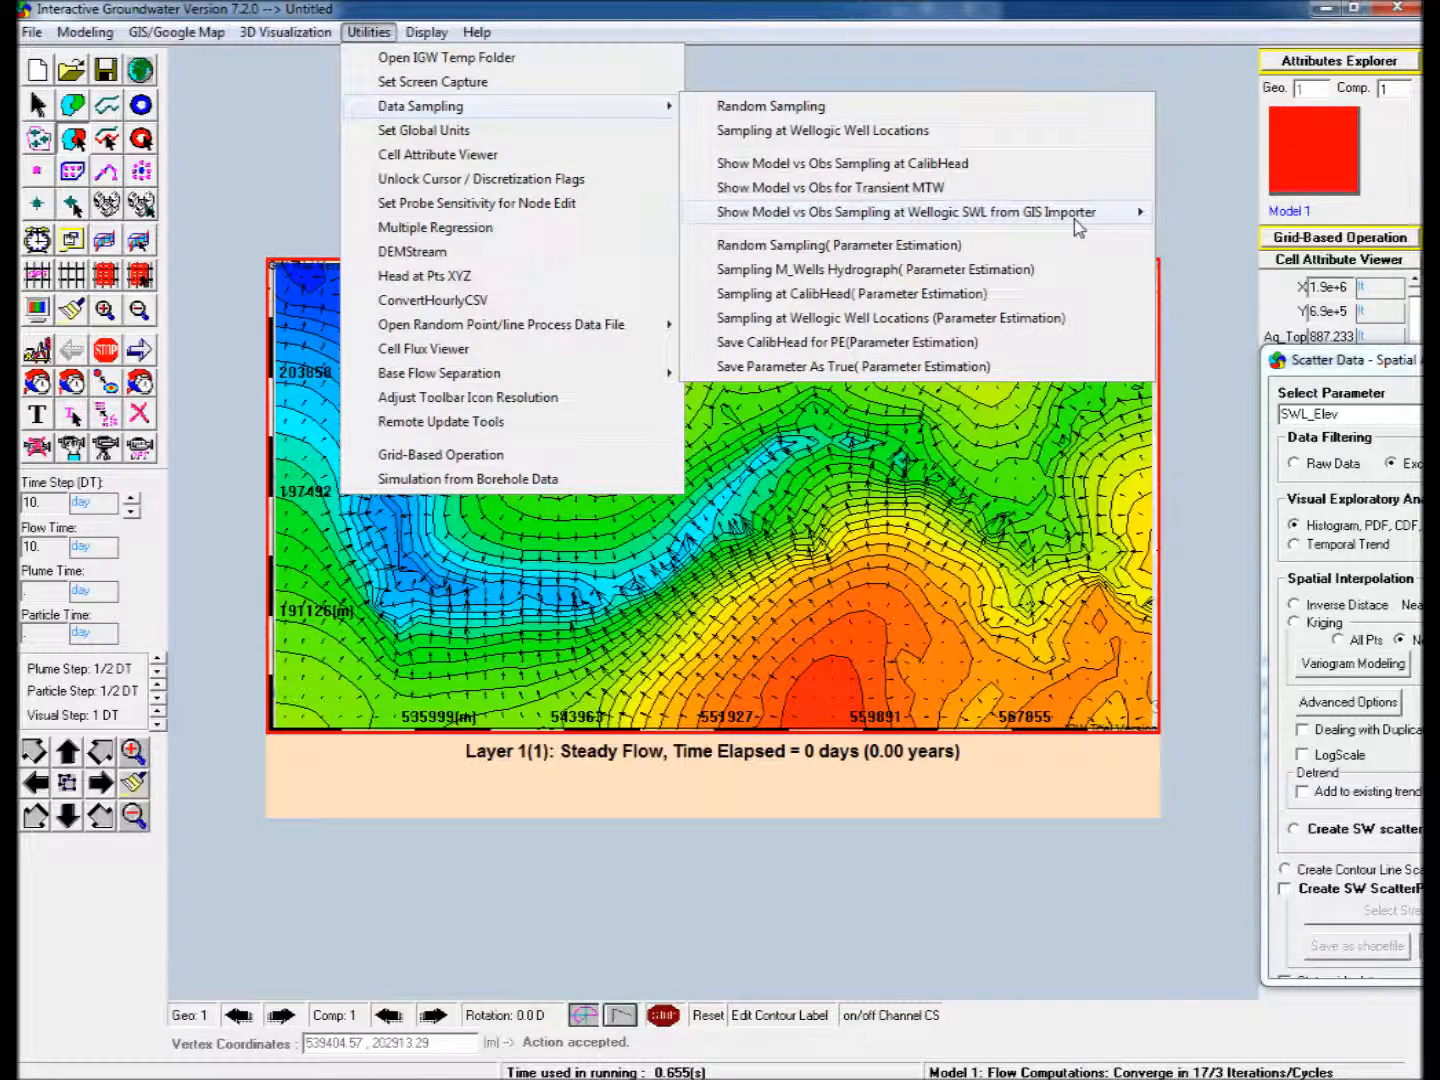
{"action": "mouse_move", "coordinate": [1075, 214]}
{"action": "left_click", "coordinate": [1197, 214]}
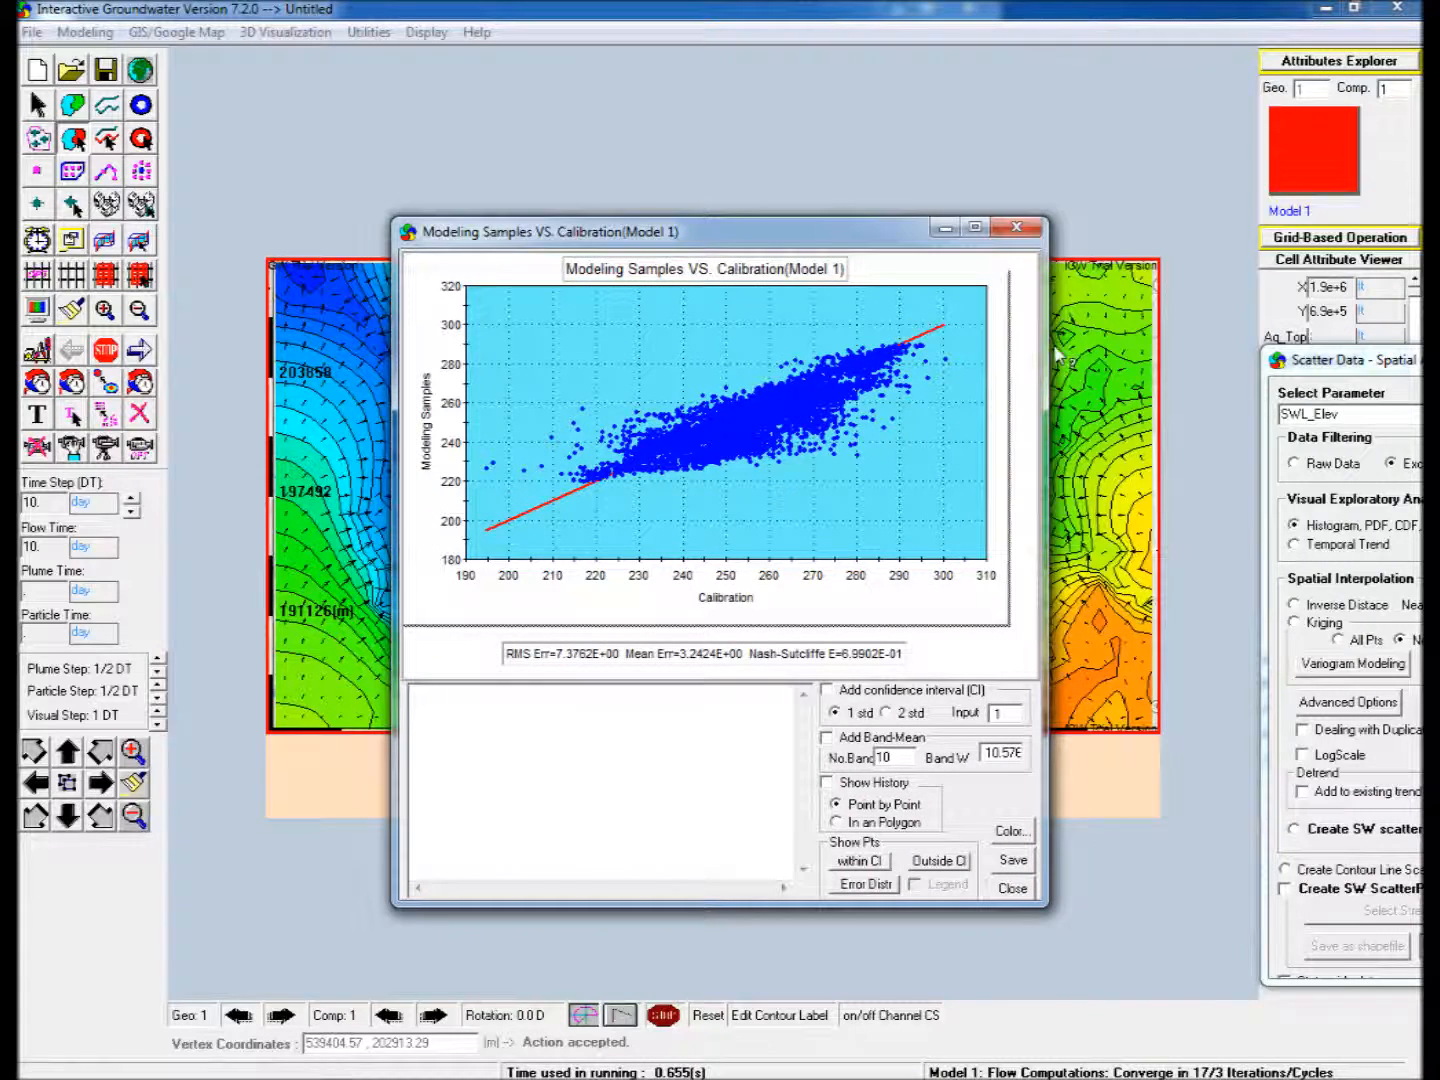
{"action": "left_click", "coordinate": [827, 689]}
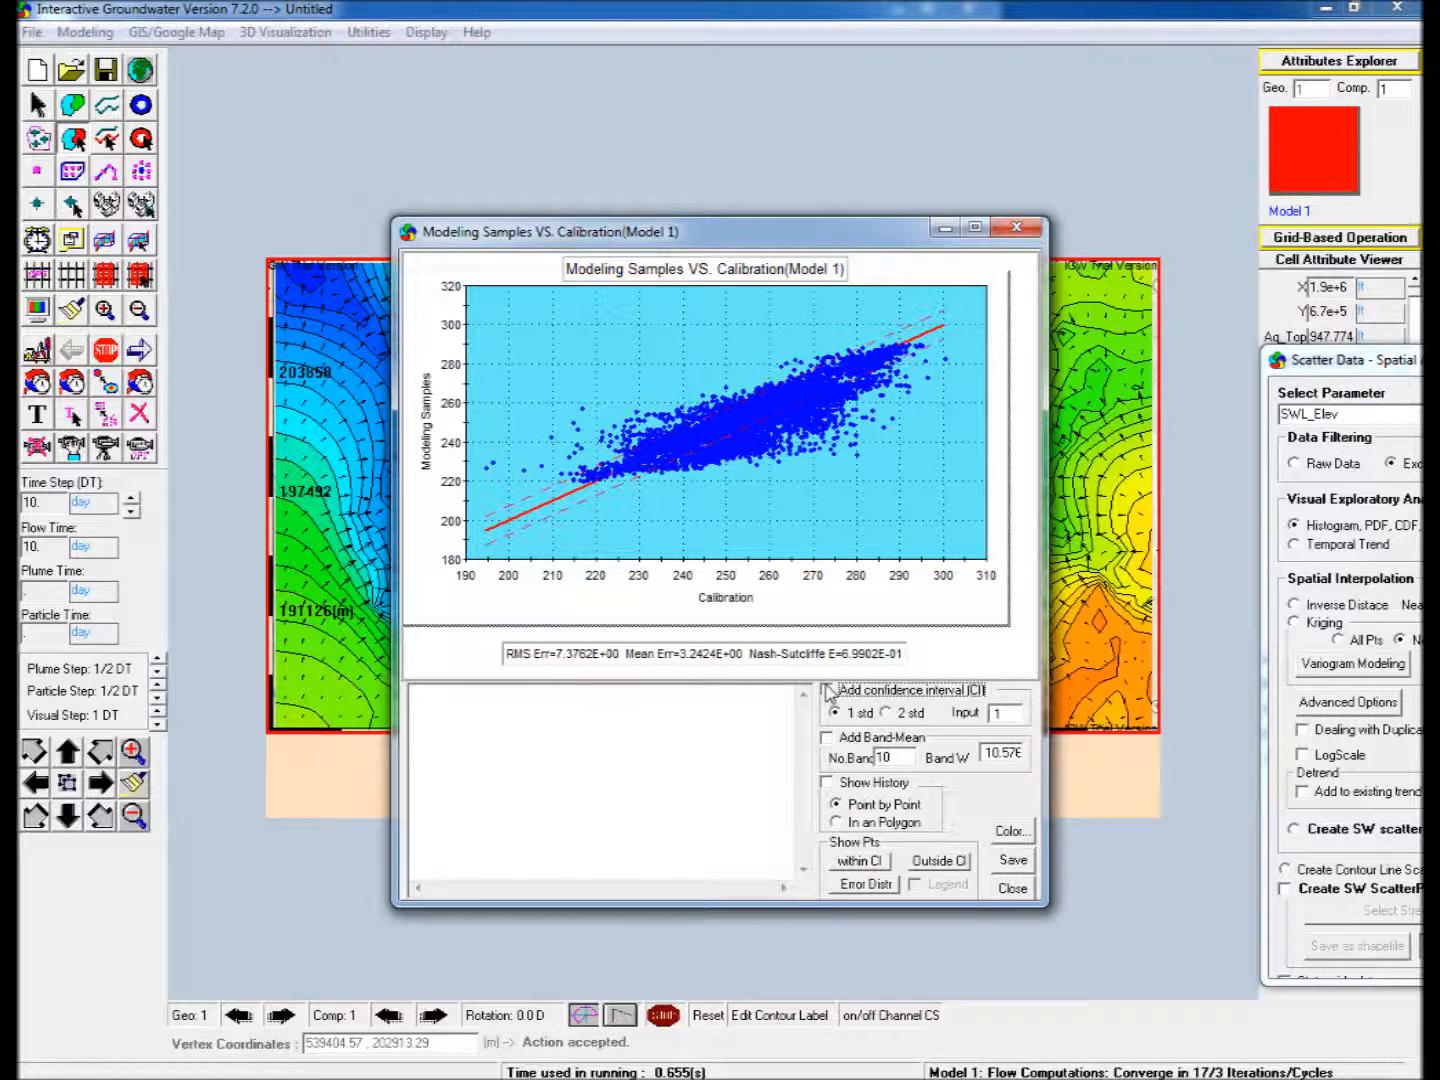
{"action": "left_click", "coordinate": [899, 715]}
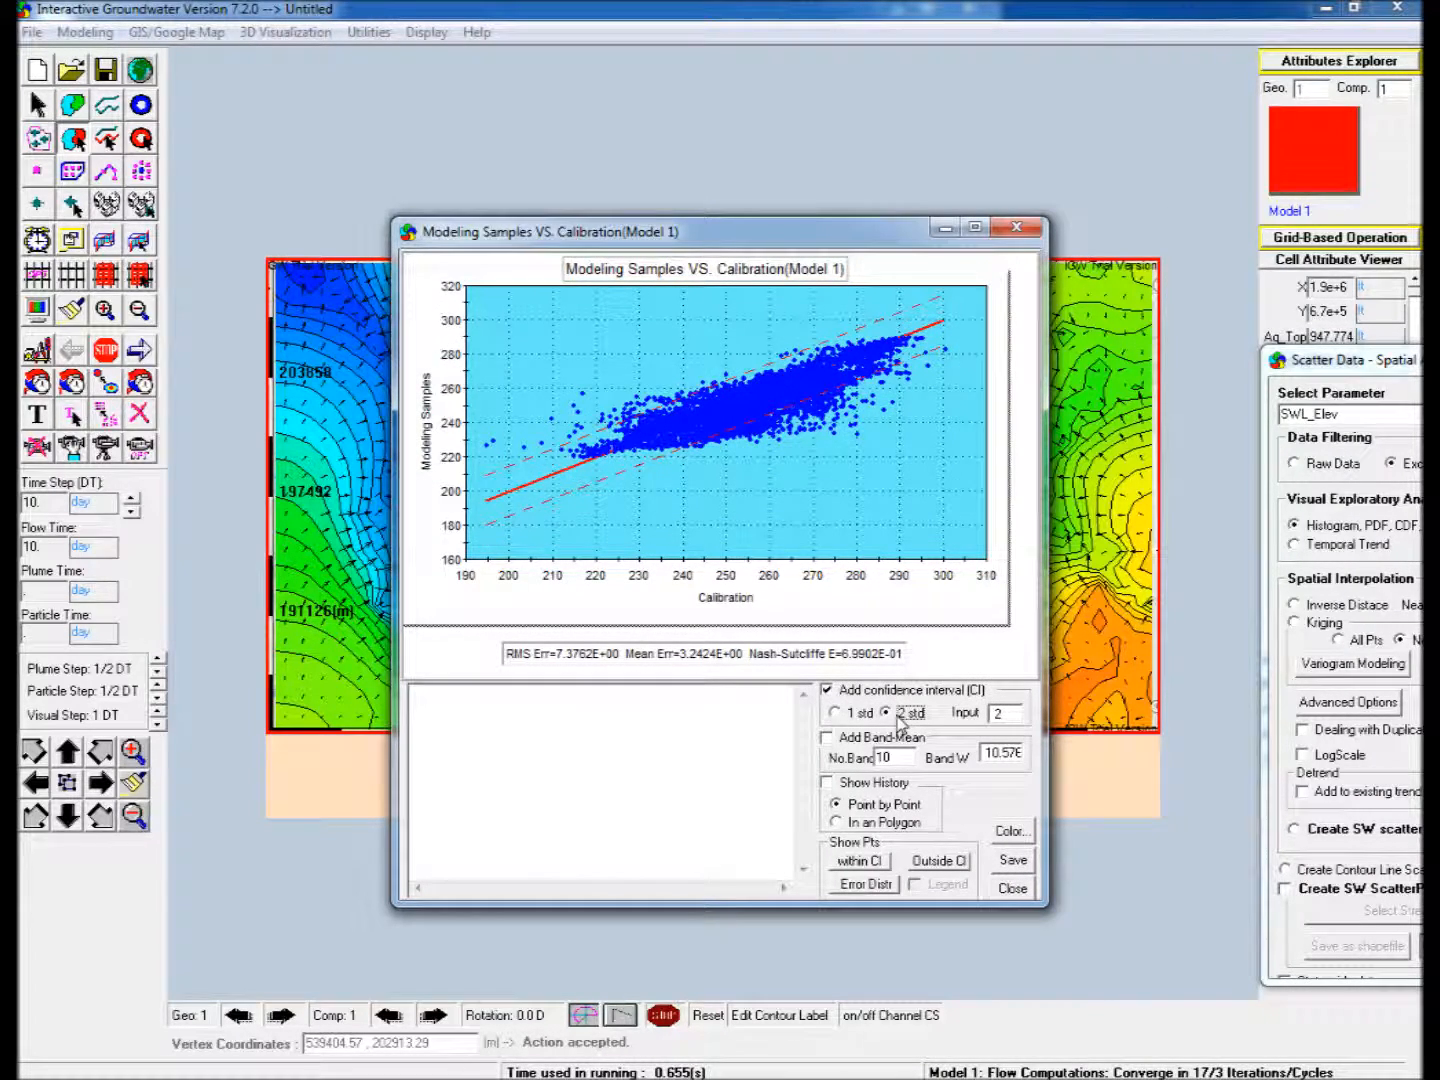
Move the calibration plot aside and enable a recharge rate multiplier of 1.2 for the Zones 2 group in Layer 1.
{"action": "left_click_drag", "start_coordinate": [765, 245], "coordinate": [395, 632]}
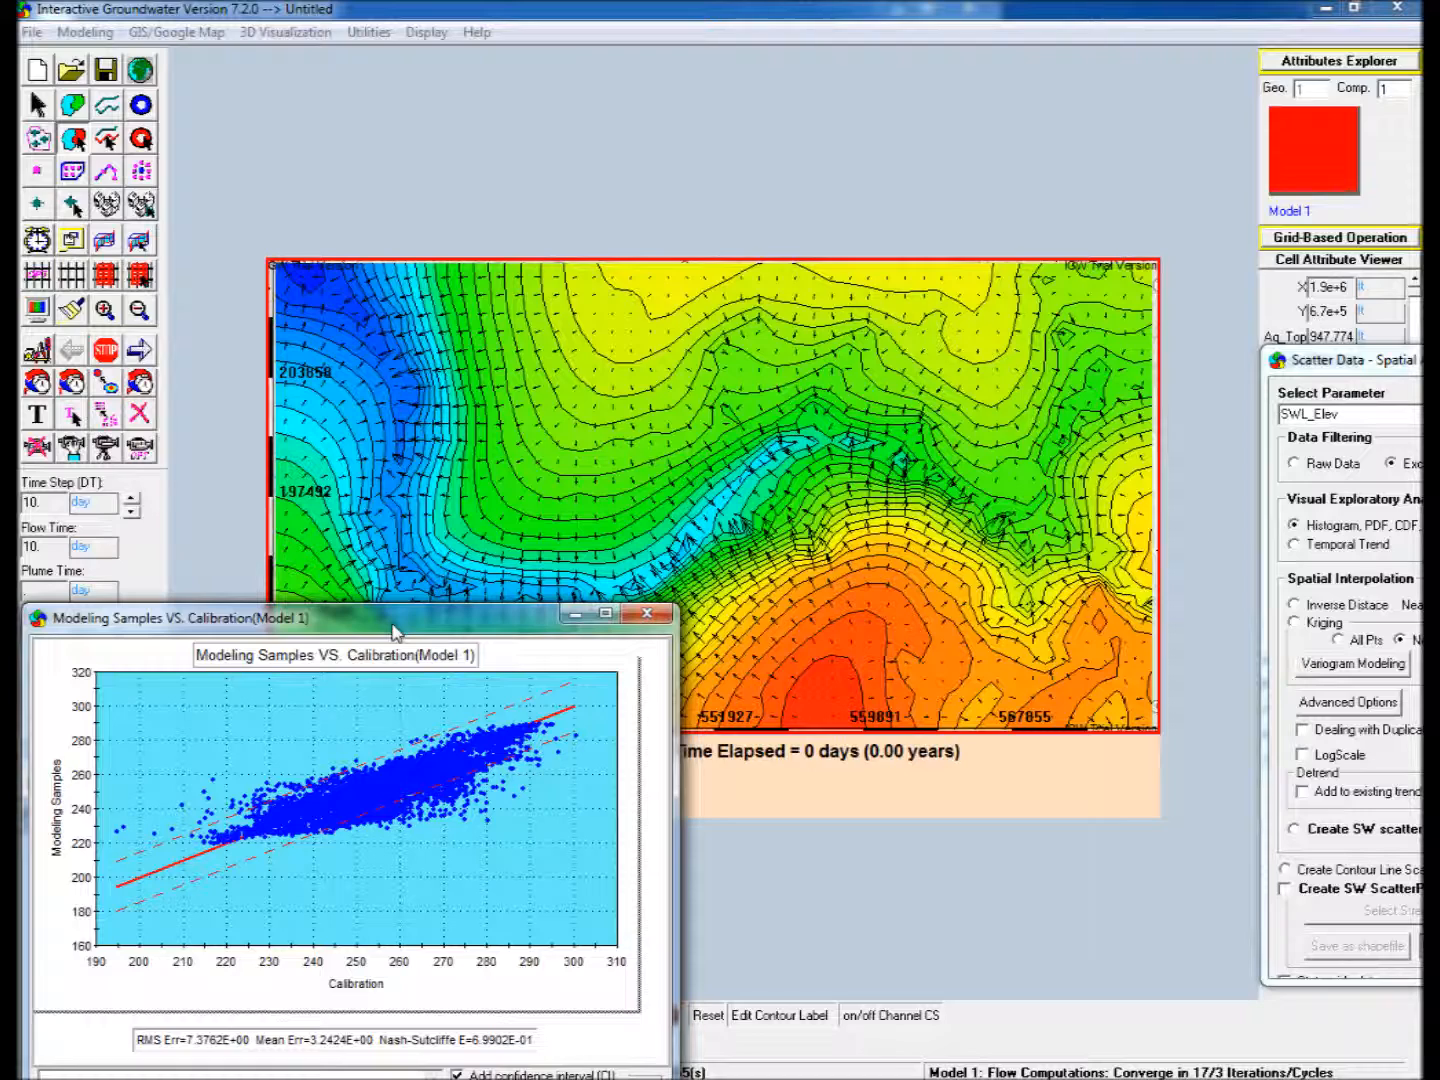
{"action": "left_click", "coordinate": [1360, 66]}
{"action": "left_click_drag", "start_coordinate": [1350, 252], "coordinate": [810, 113]}
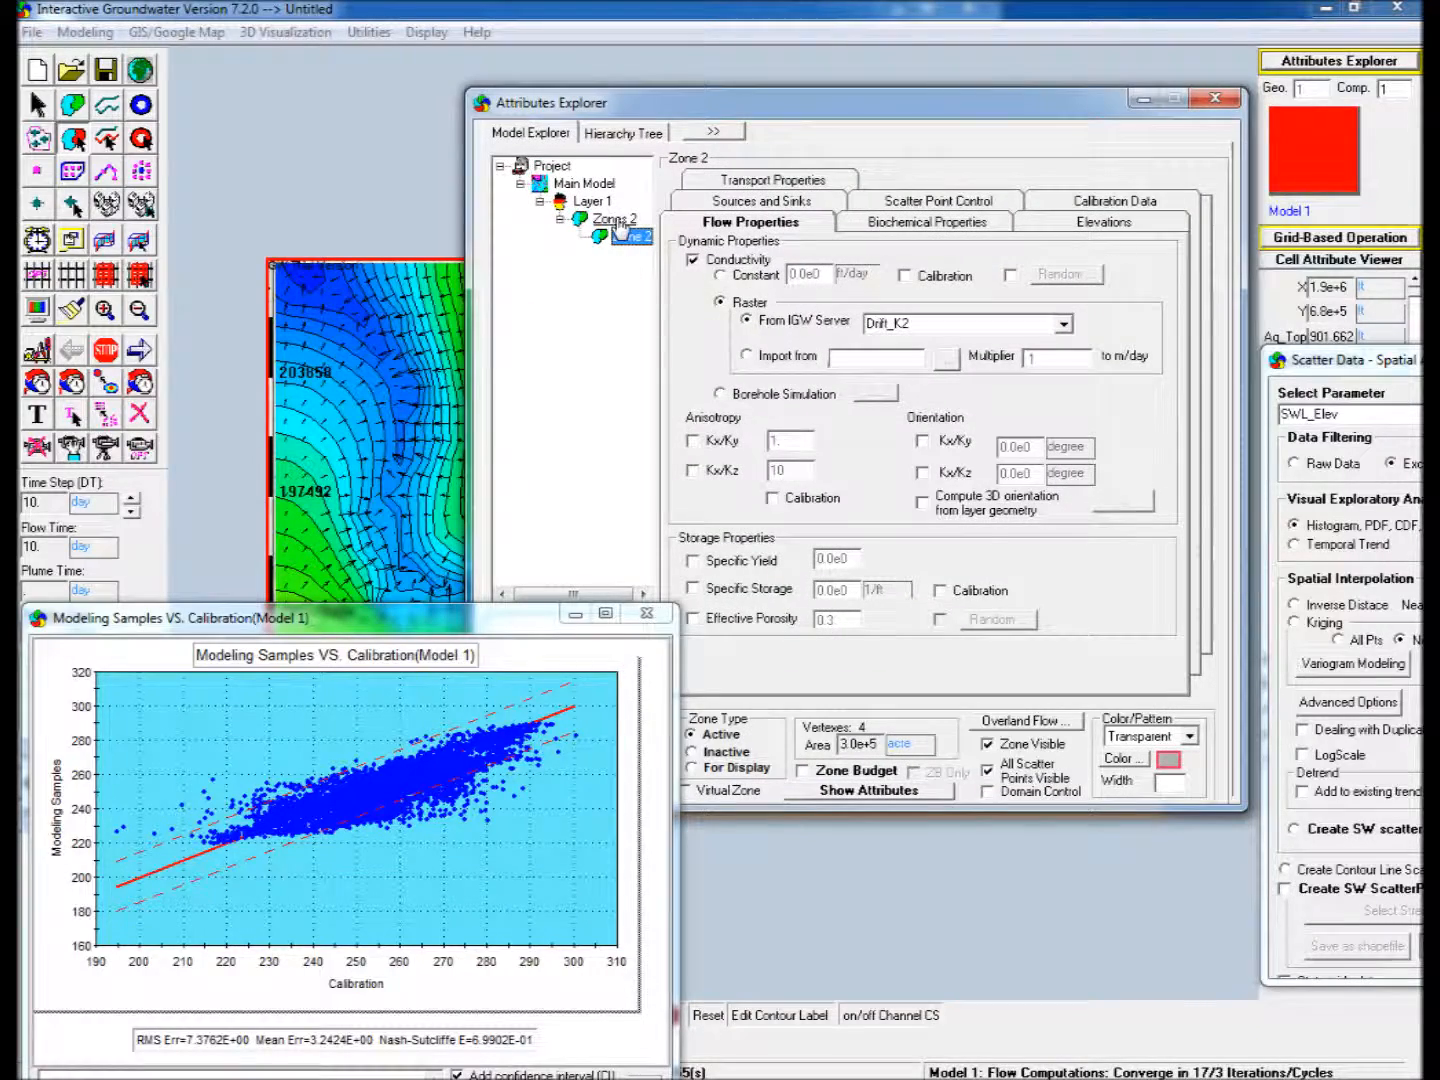
{"action": "left_click", "coordinate": [613, 219]}
{"action": "left_click", "coordinate": [698, 261]}
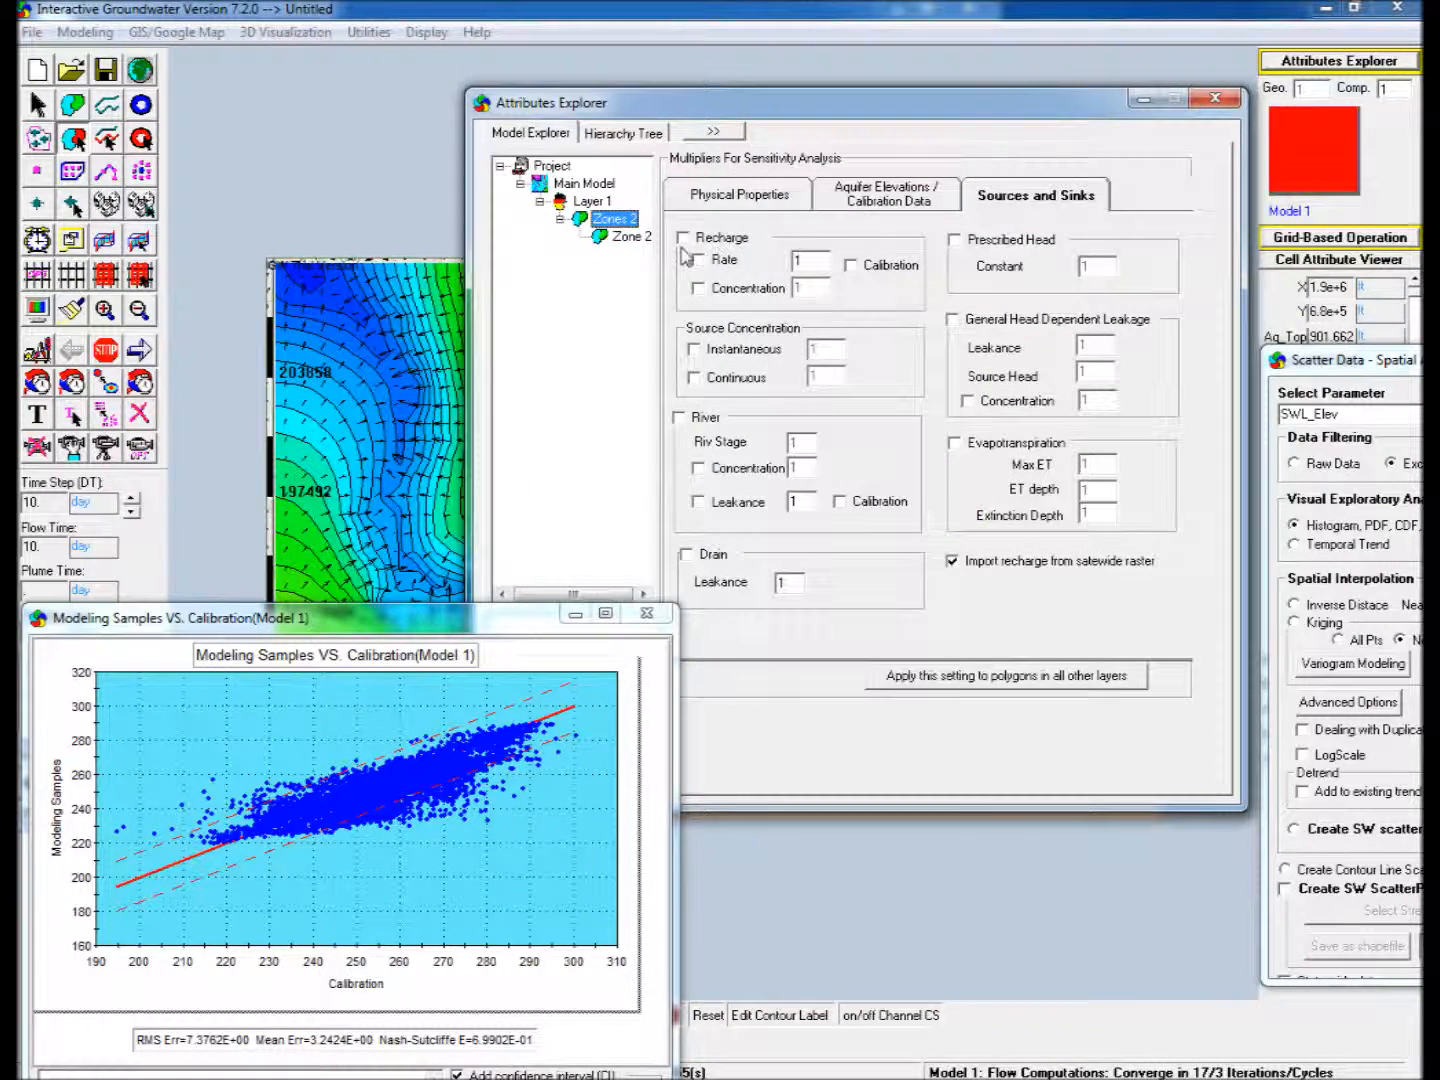
{"action": "left_click", "coordinate": [683, 237]}
{"action": "left_click", "coordinate": [808, 262]}
{"action": "type", "text": ".2"}
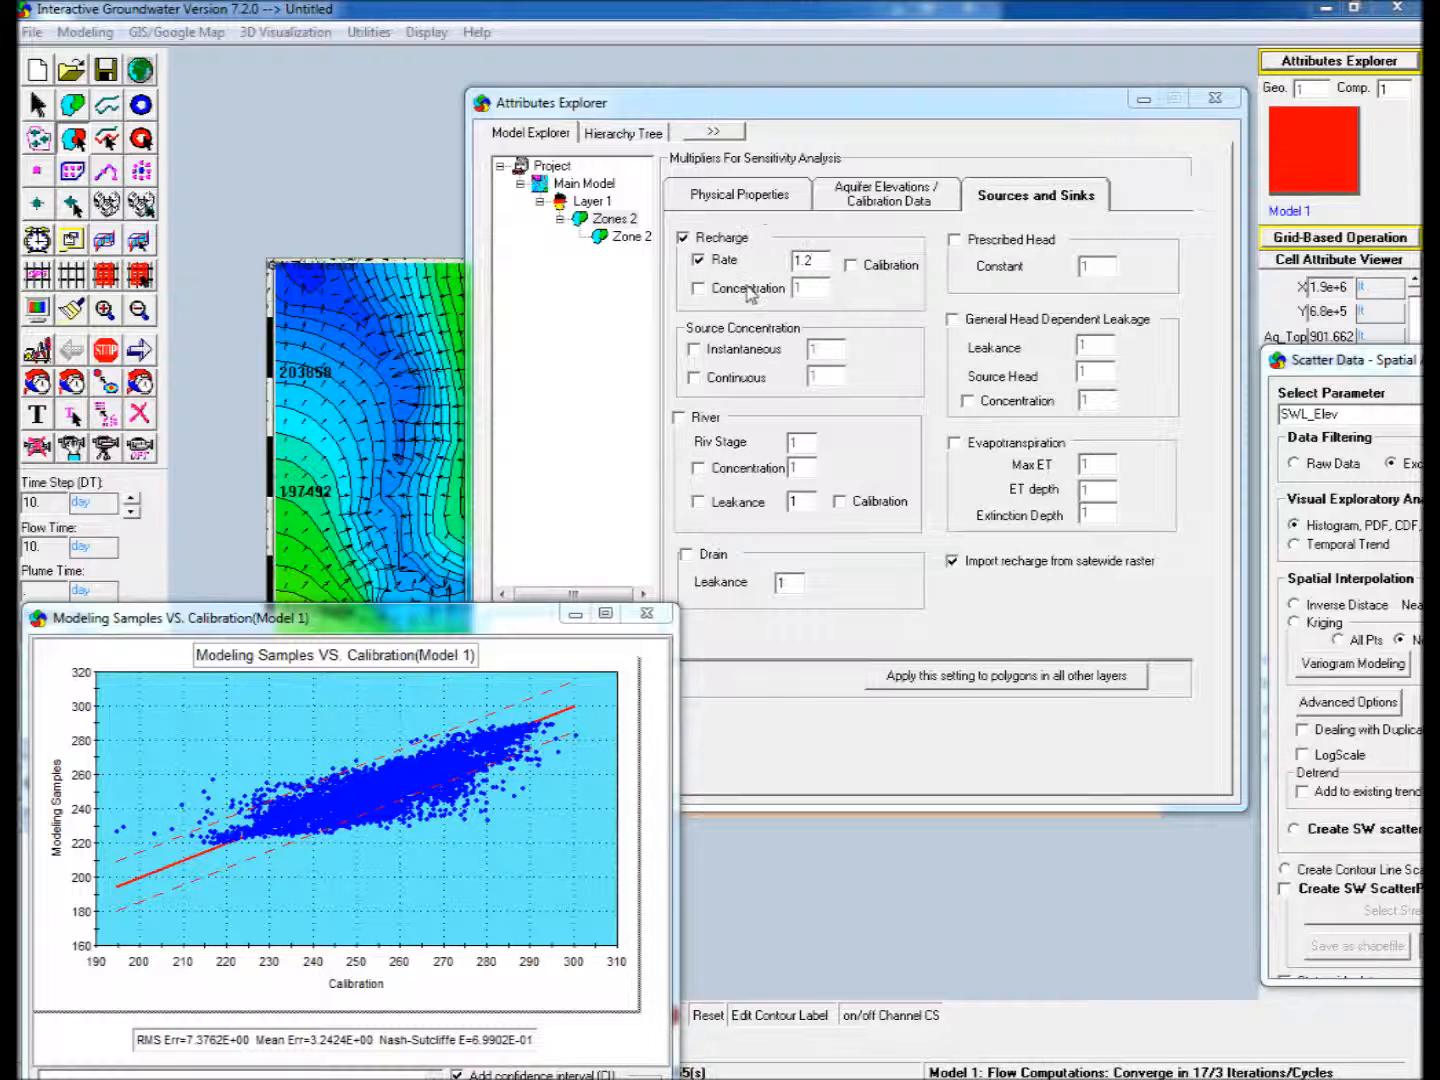
{"action": "left_click", "coordinate": [1143, 98]}
Rediscretize the model, rerun the steady flow simulation and move the refreshed calibration plot off the head map.
{"action": "left_click", "coordinate": [71, 274]}
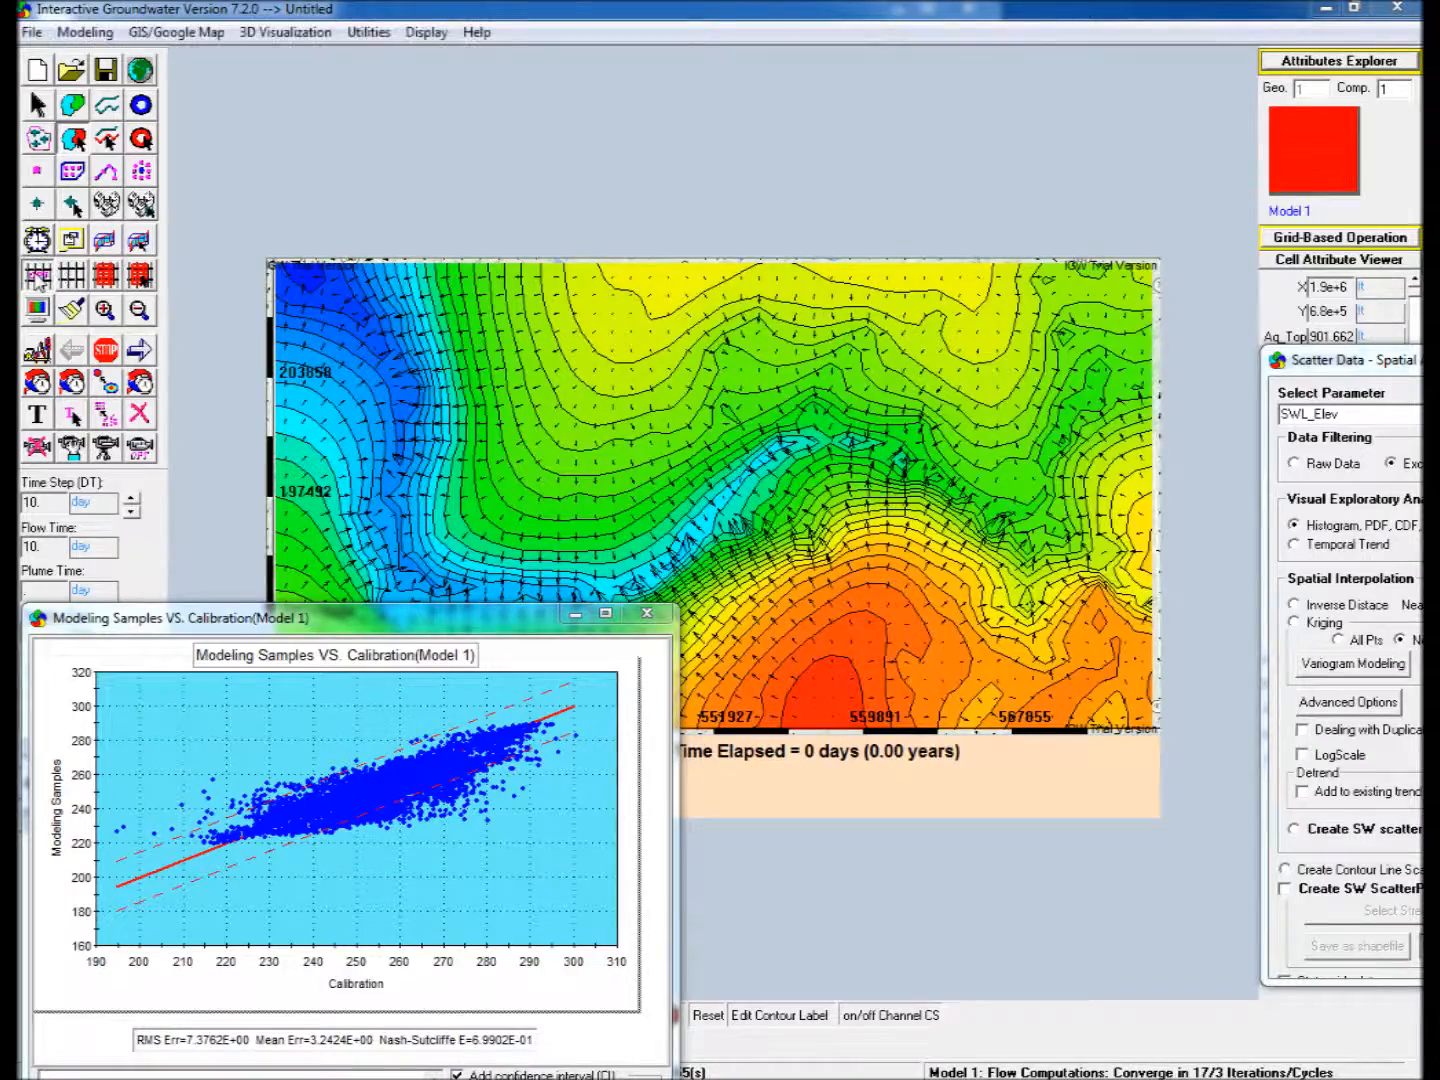
{"action": "left_click", "coordinate": [869, 631]}
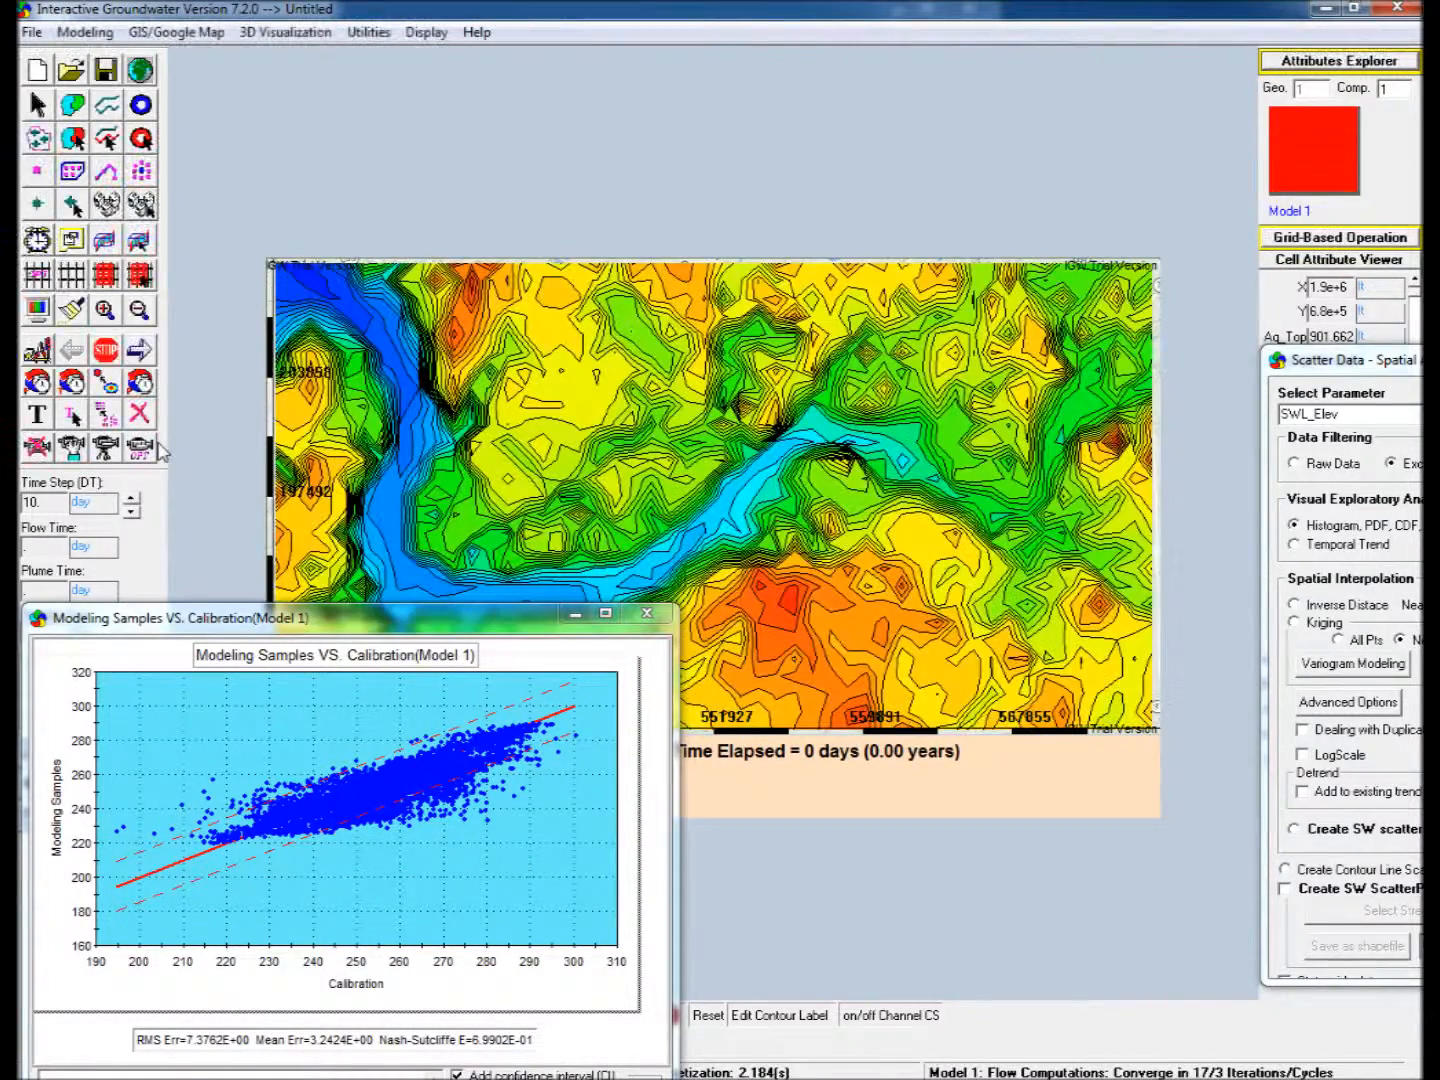
{"action": "left_click", "coordinate": [137, 348]}
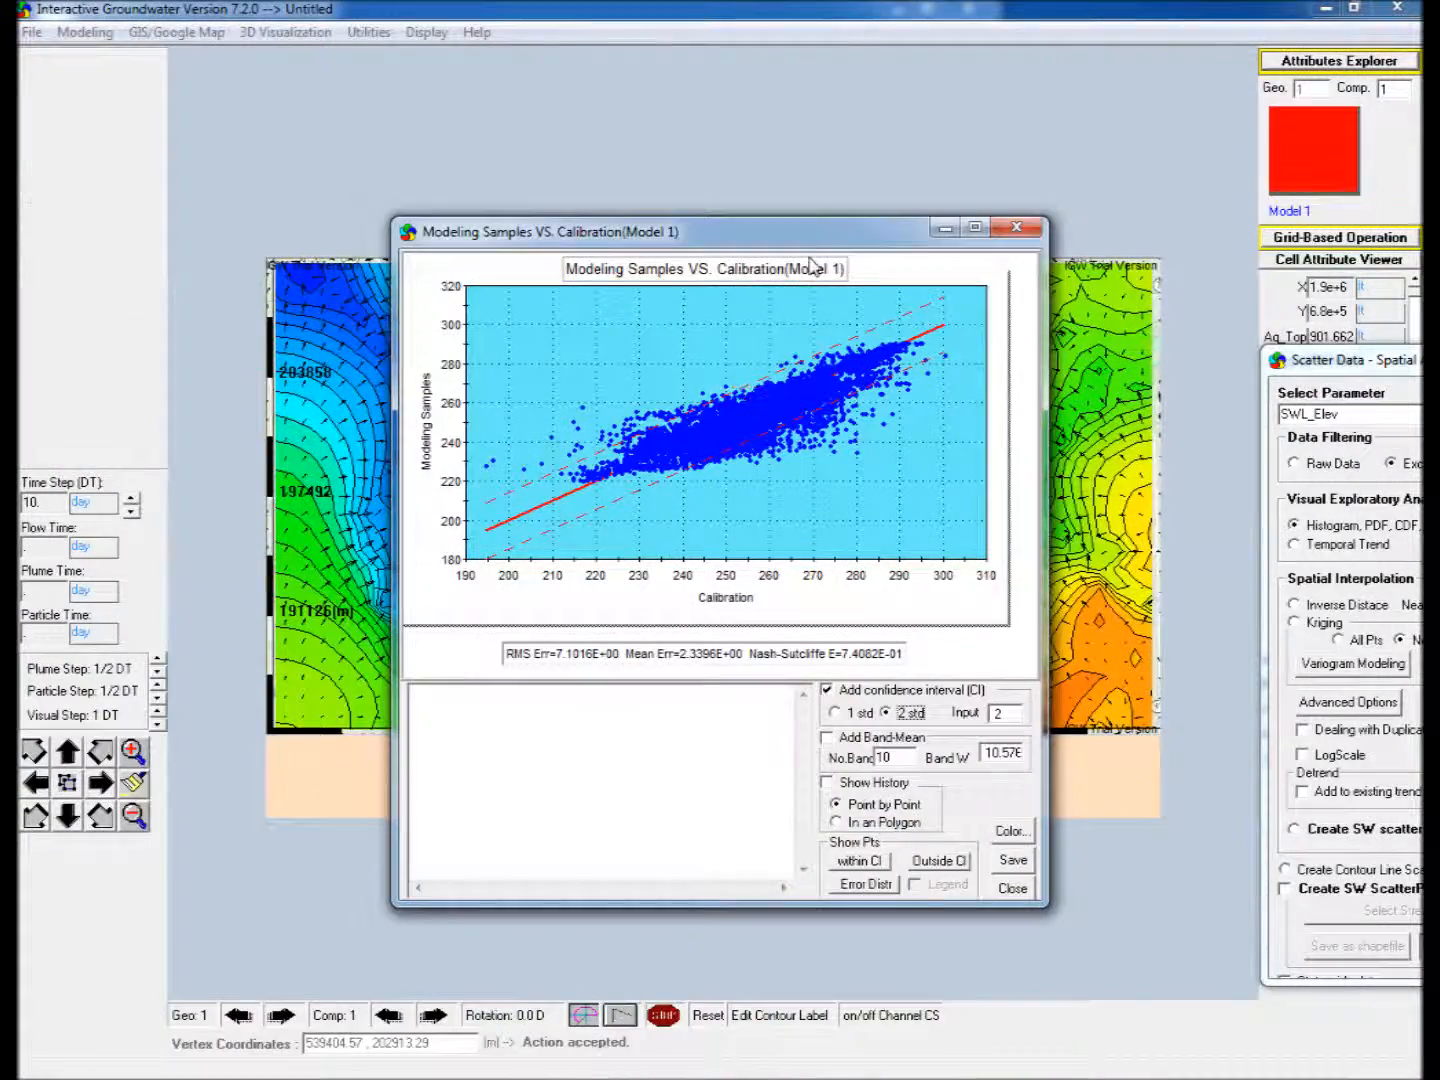
{"action": "left_click_drag", "start_coordinate": [814, 252], "coordinate": [415, 627]}
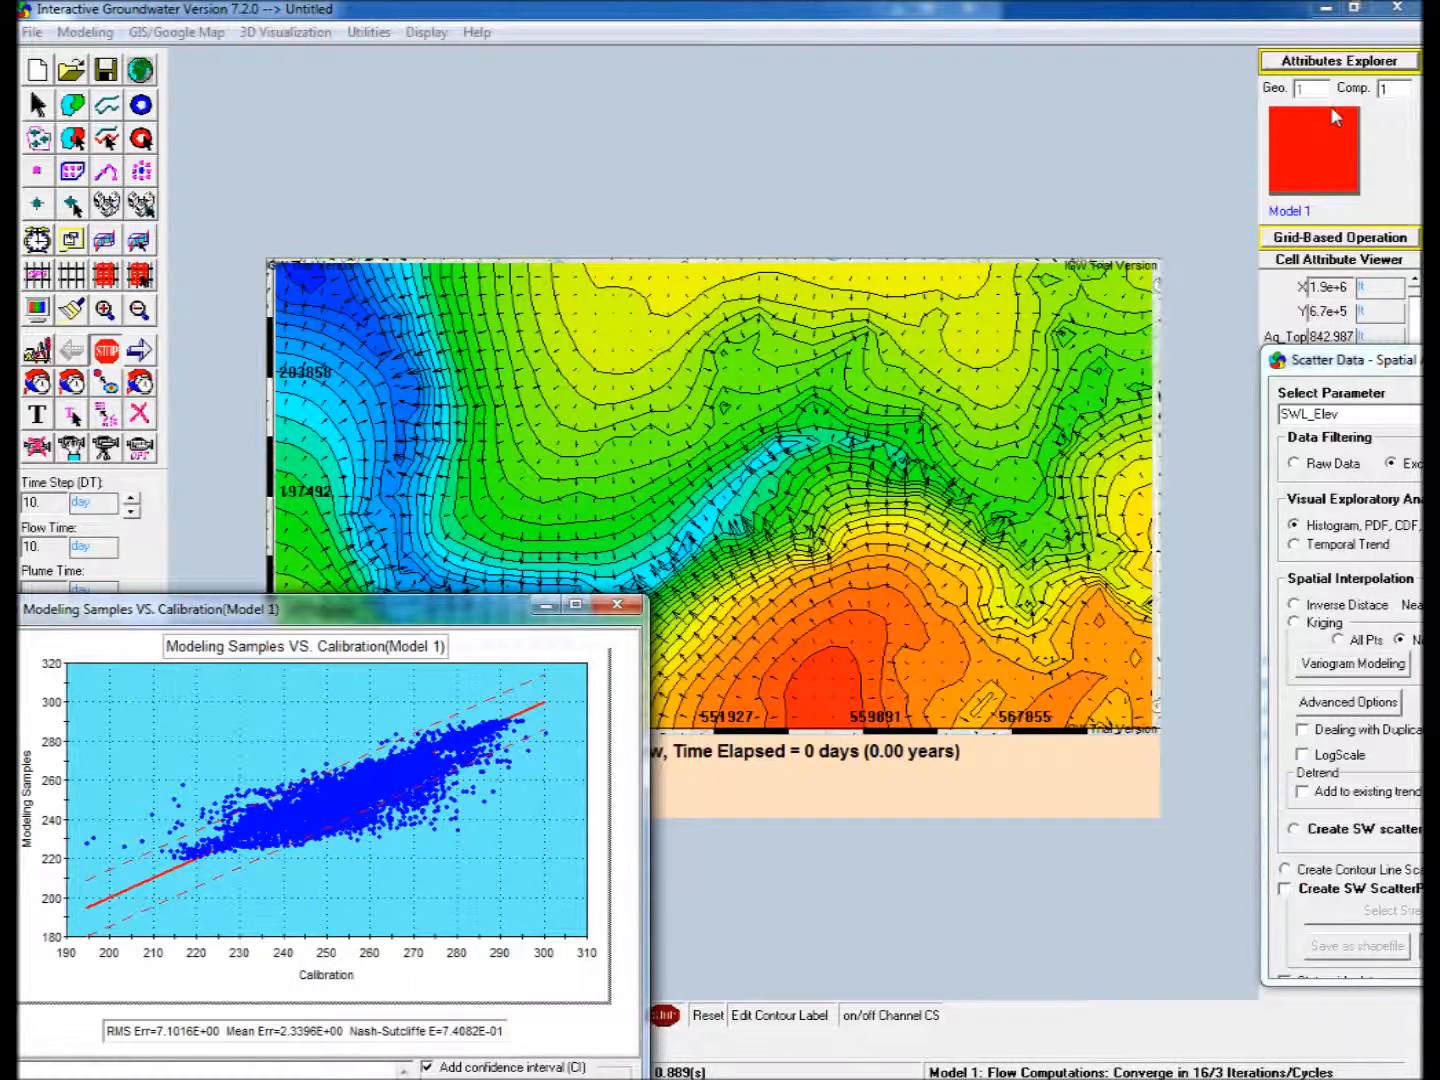
Enable the hydraulic conductivity multiplier for the Zones 2 group and set it to 0.75.
{"action": "left_click", "coordinate": [1330, 65]}
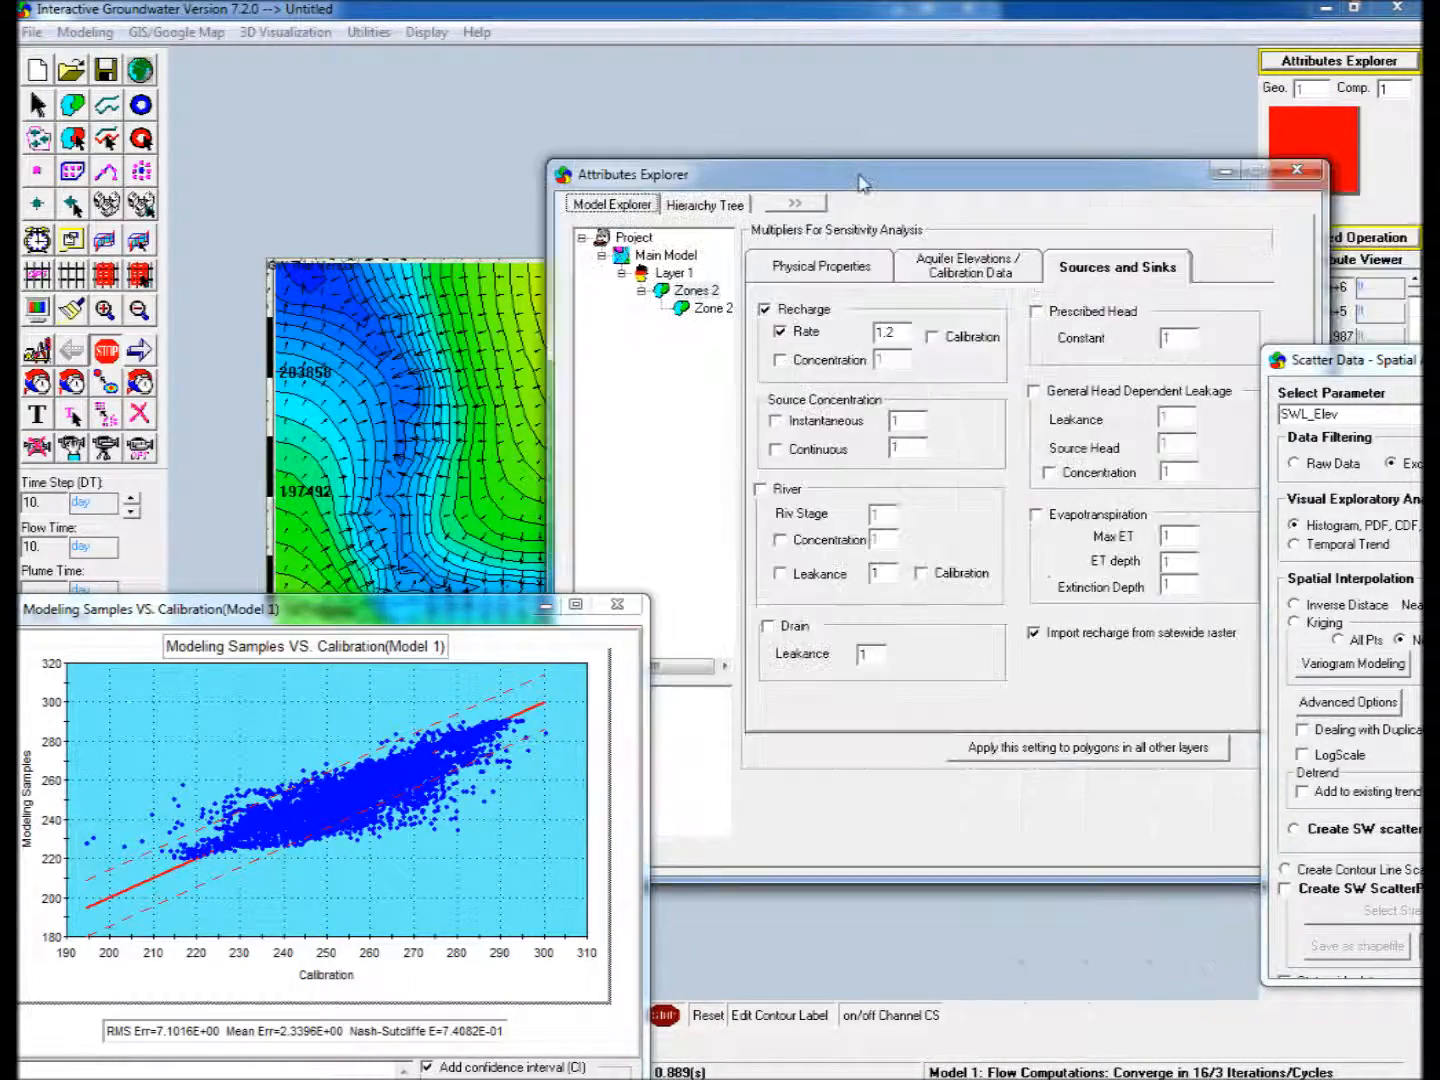
{"action": "left_click", "coordinate": [678, 253]}
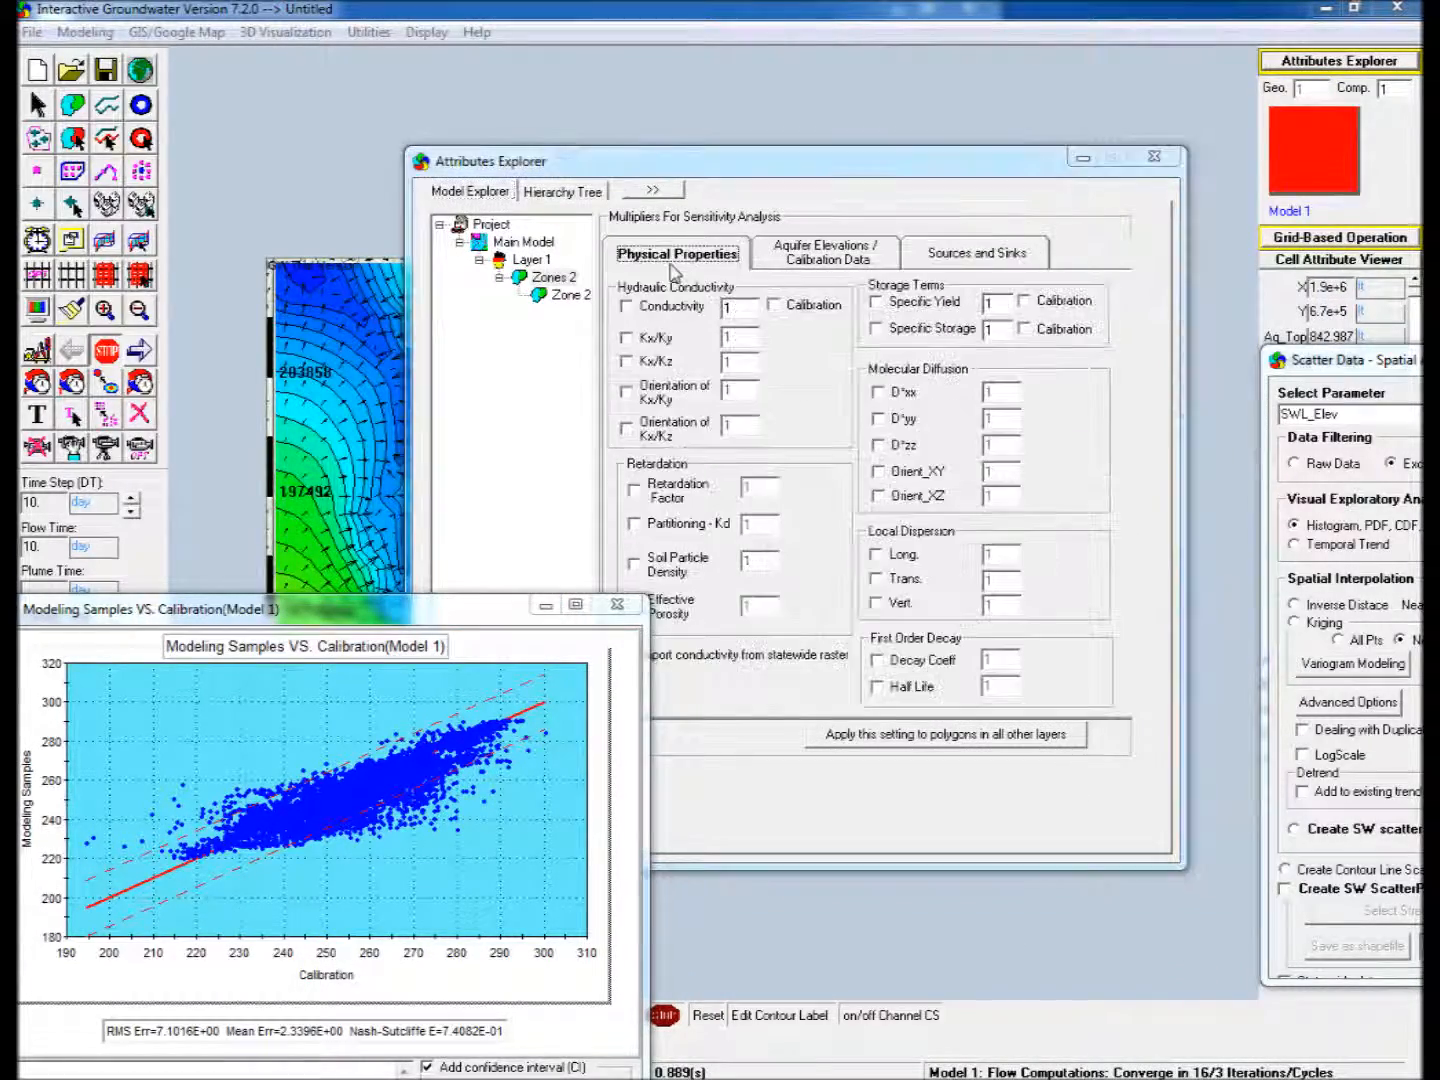
{"action": "left_click", "coordinate": [626, 306]}
{"action": "type", "text": "0.75"}
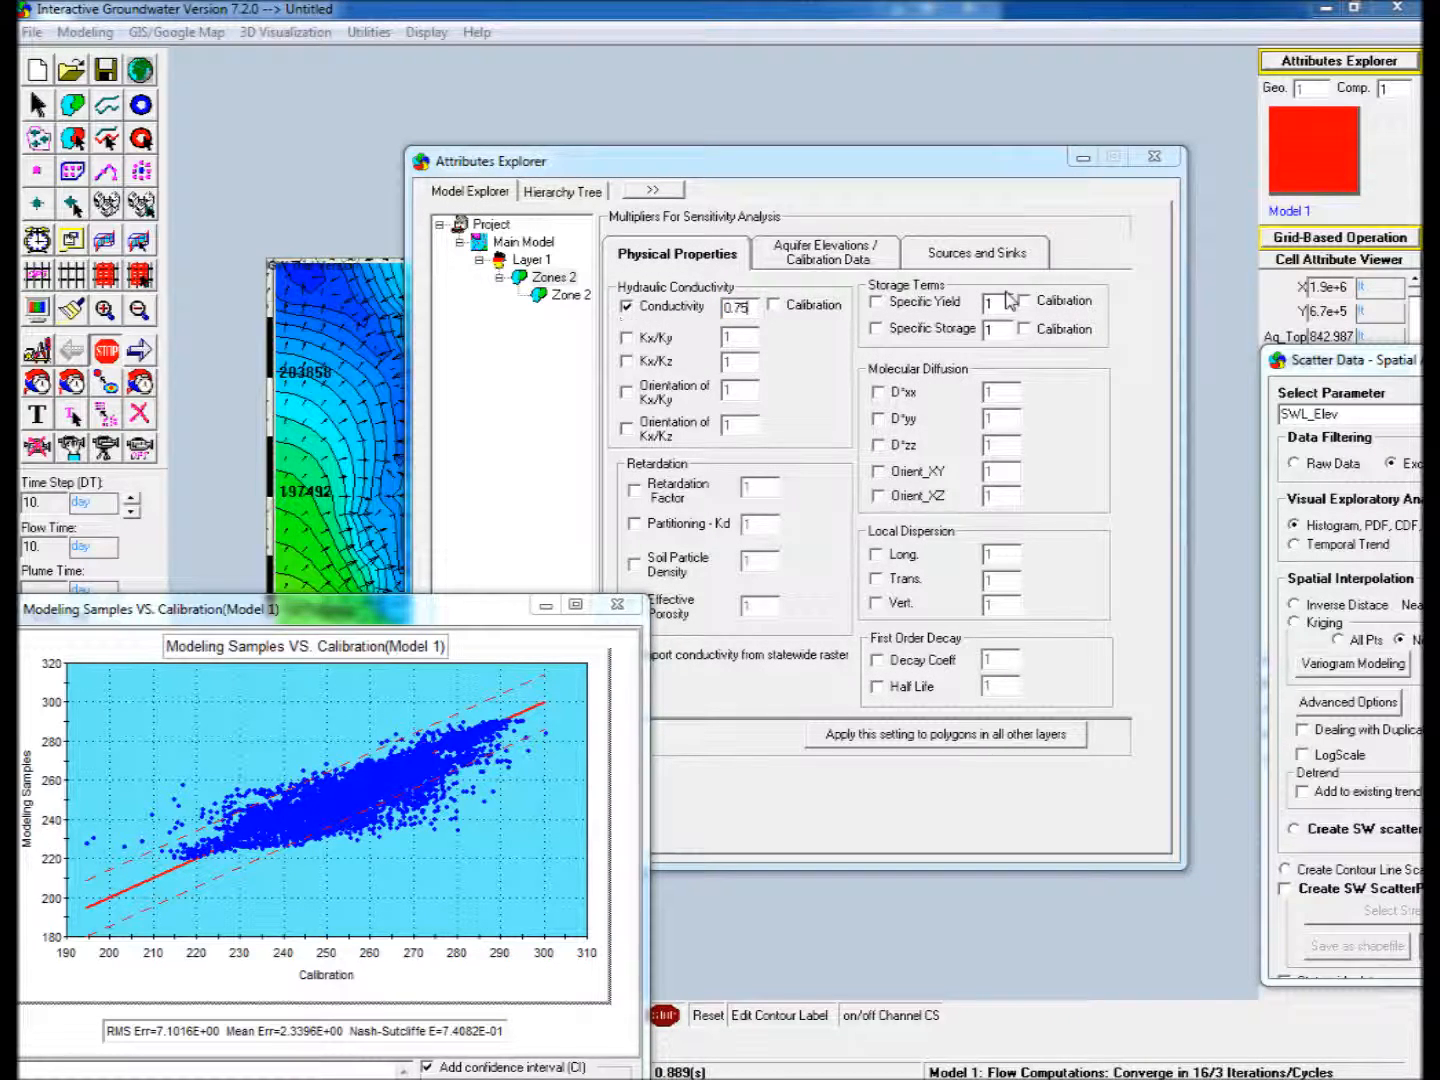
{"action": "left_click", "coordinate": [1083, 157]}
Discretize the model again with the existing 50 by 27 grid to apply the conductivity multiplier.
{"action": "left_click", "coordinate": [104, 241]}
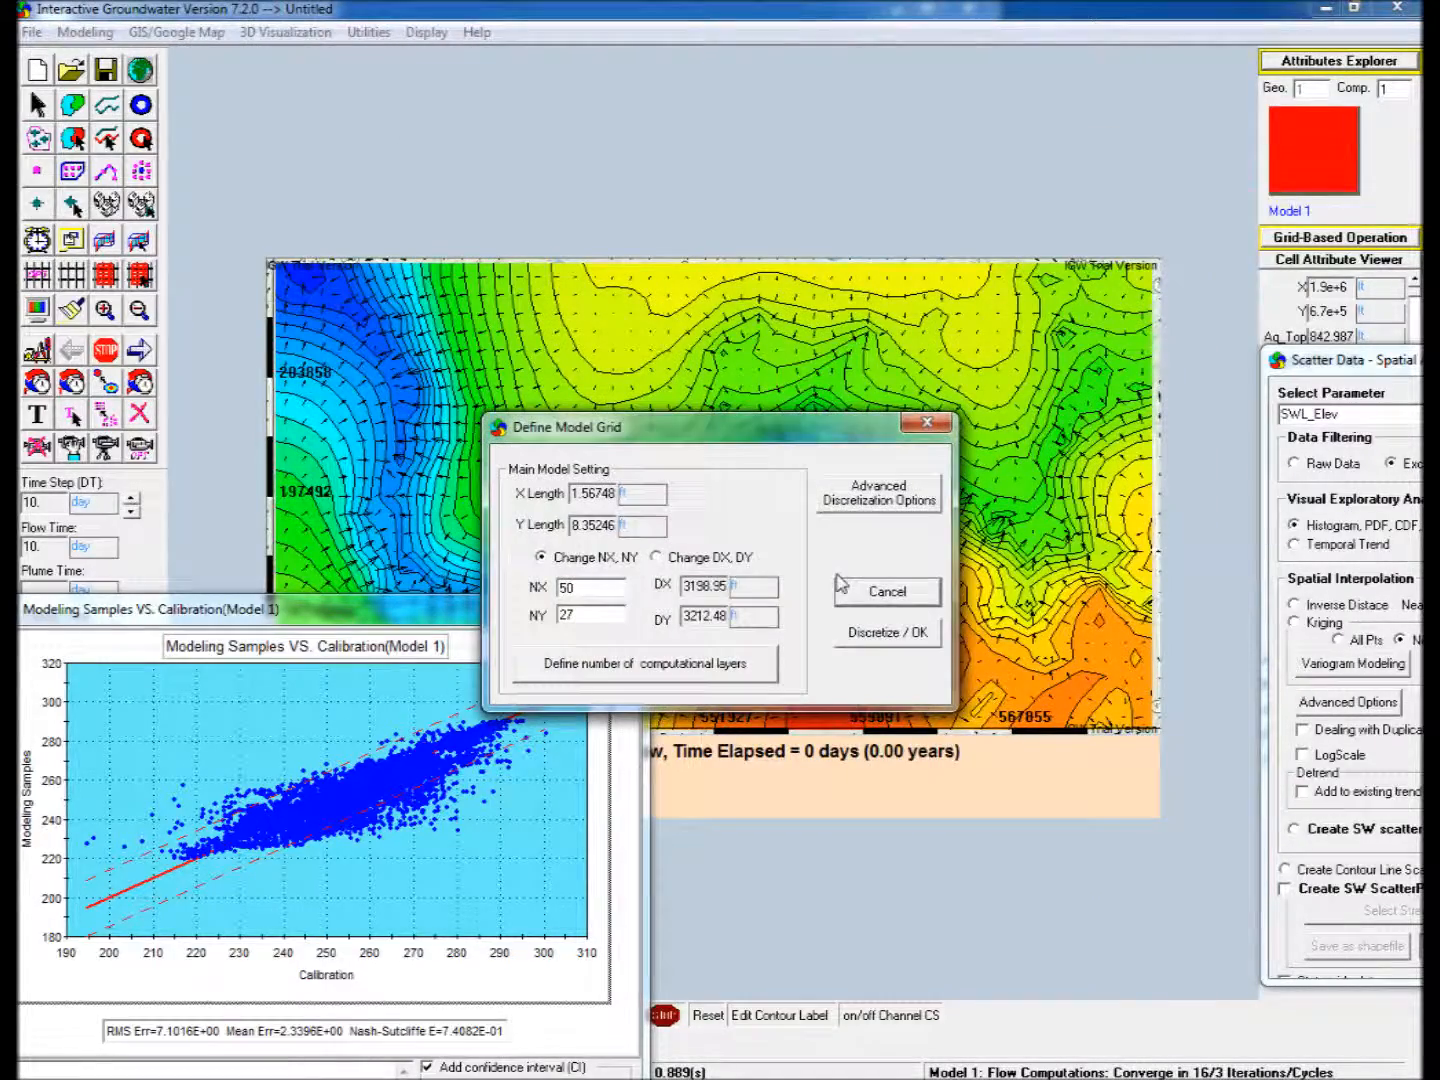
{"action": "left_click", "coordinate": [862, 628]}
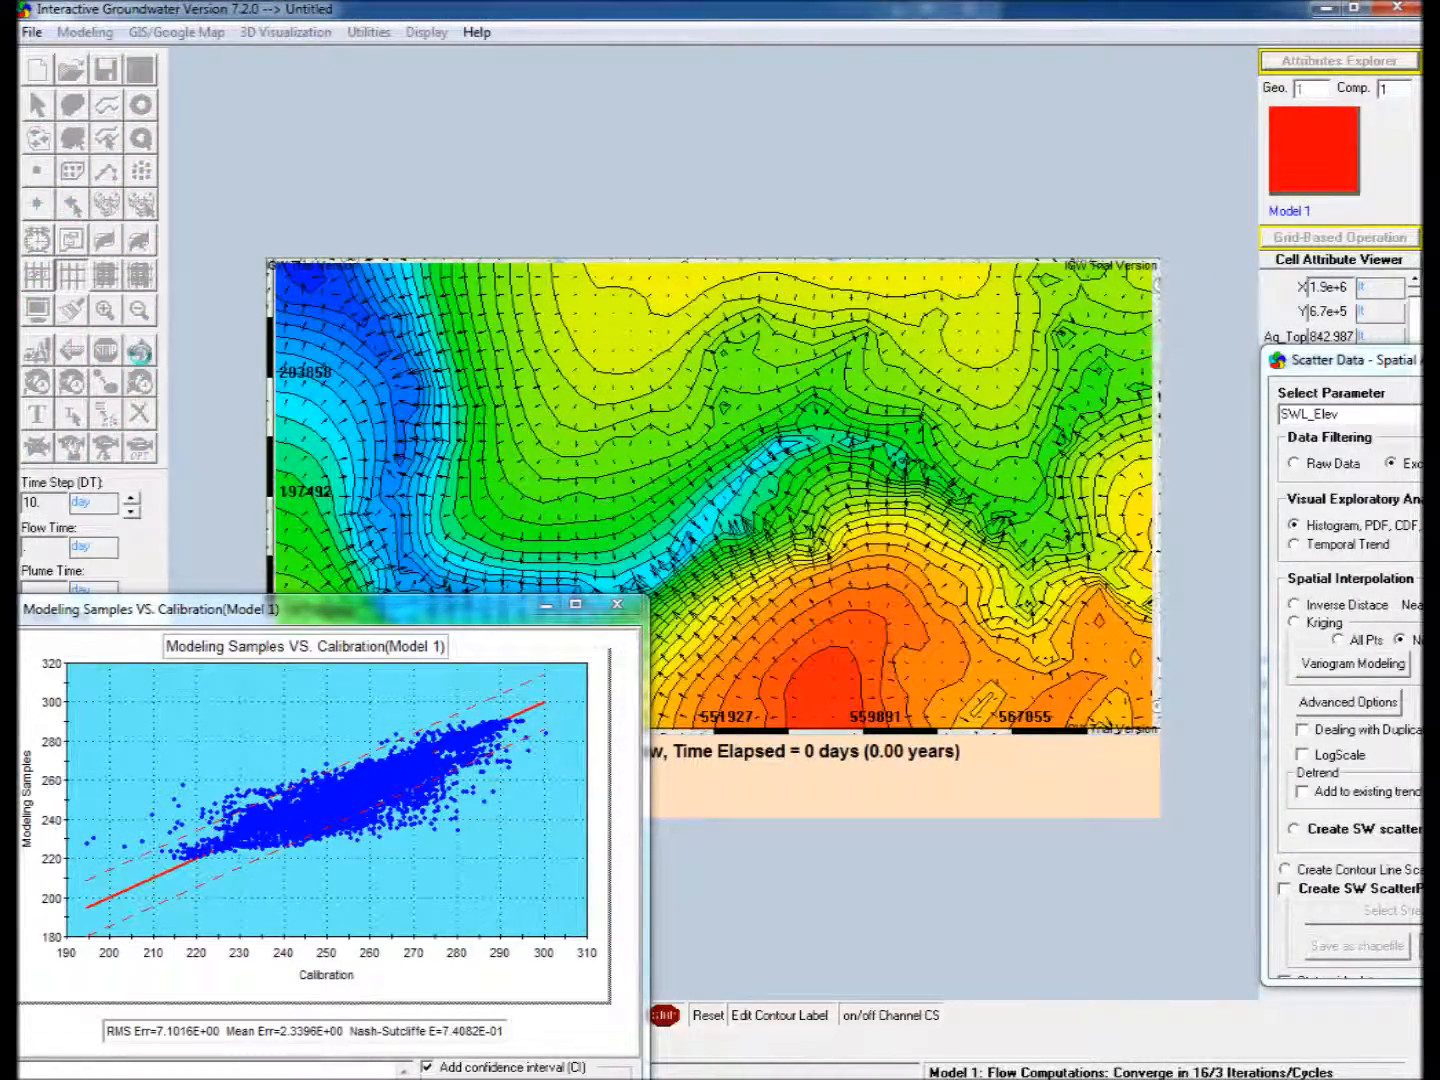